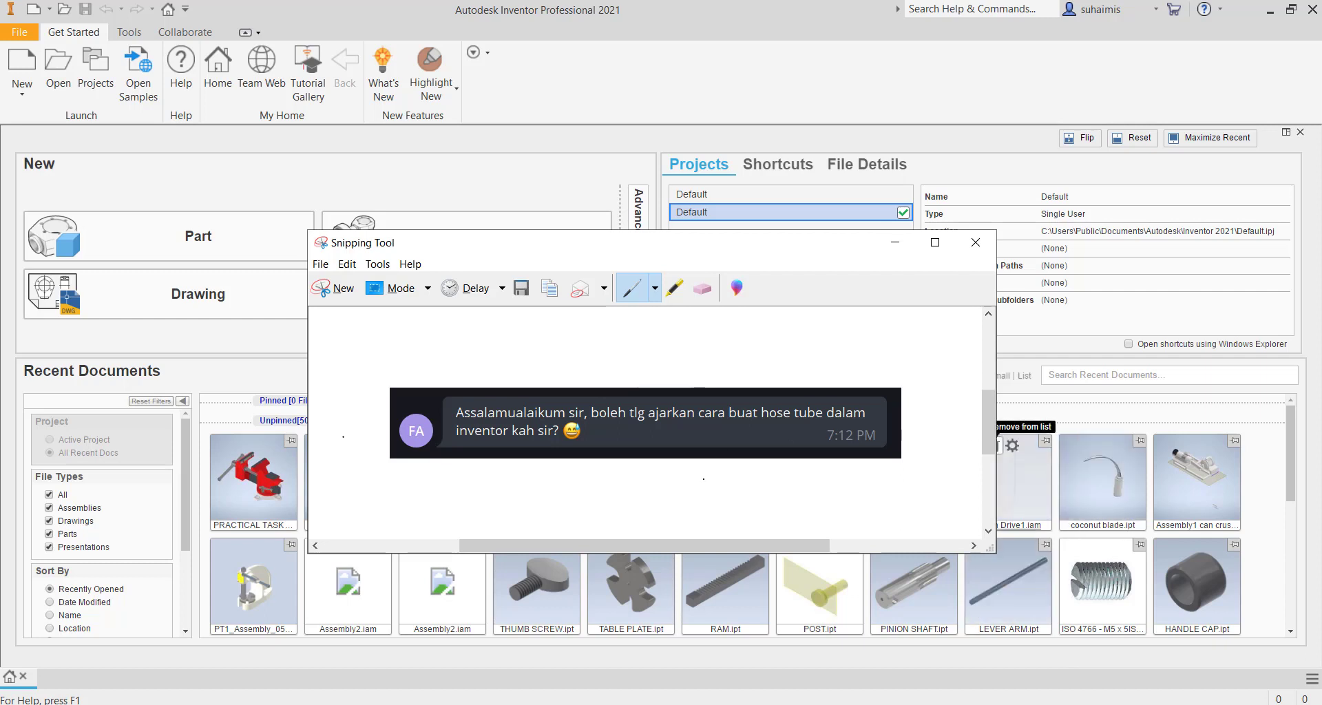
- Open the recent part coconut blade.ipt, inspect its curved blade and handle from several angles, and close it
left_click(1082, 483)
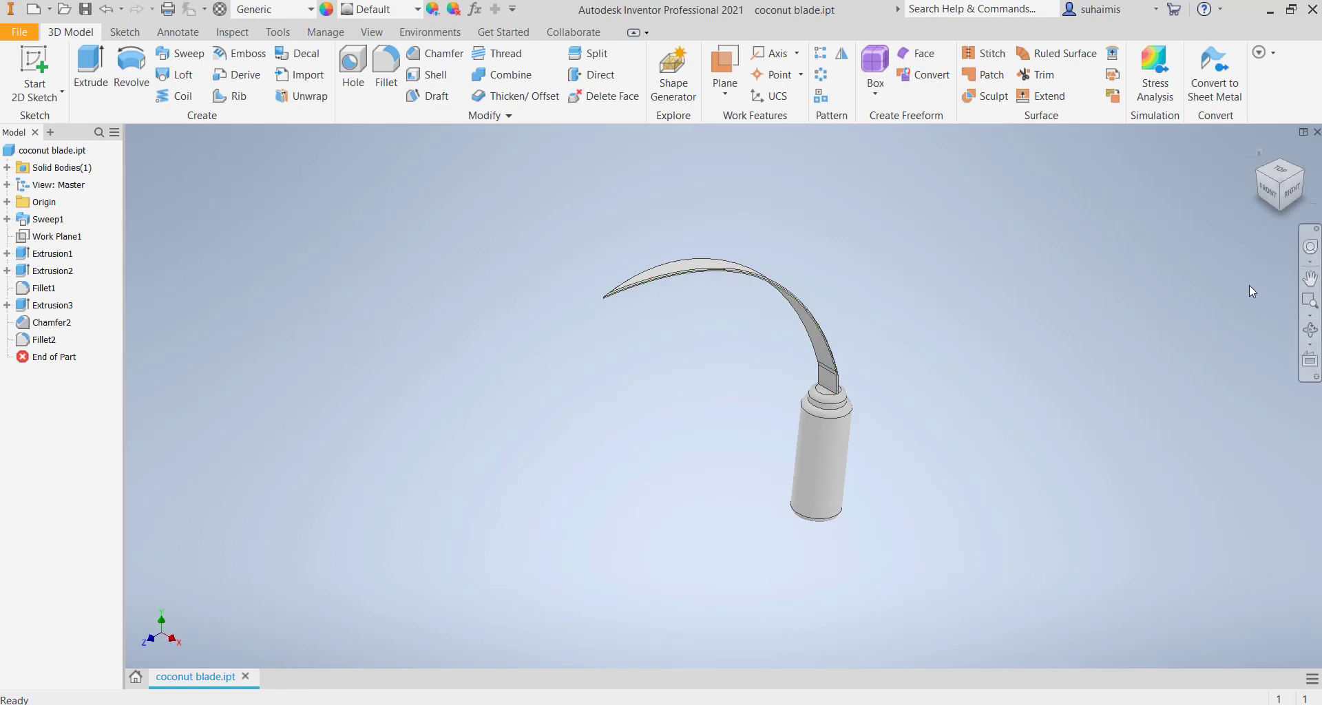
left_click(1311, 333)
left_click_drag(775, 398, 768, 516)
left_click_drag(785, 416, 1102, 234)
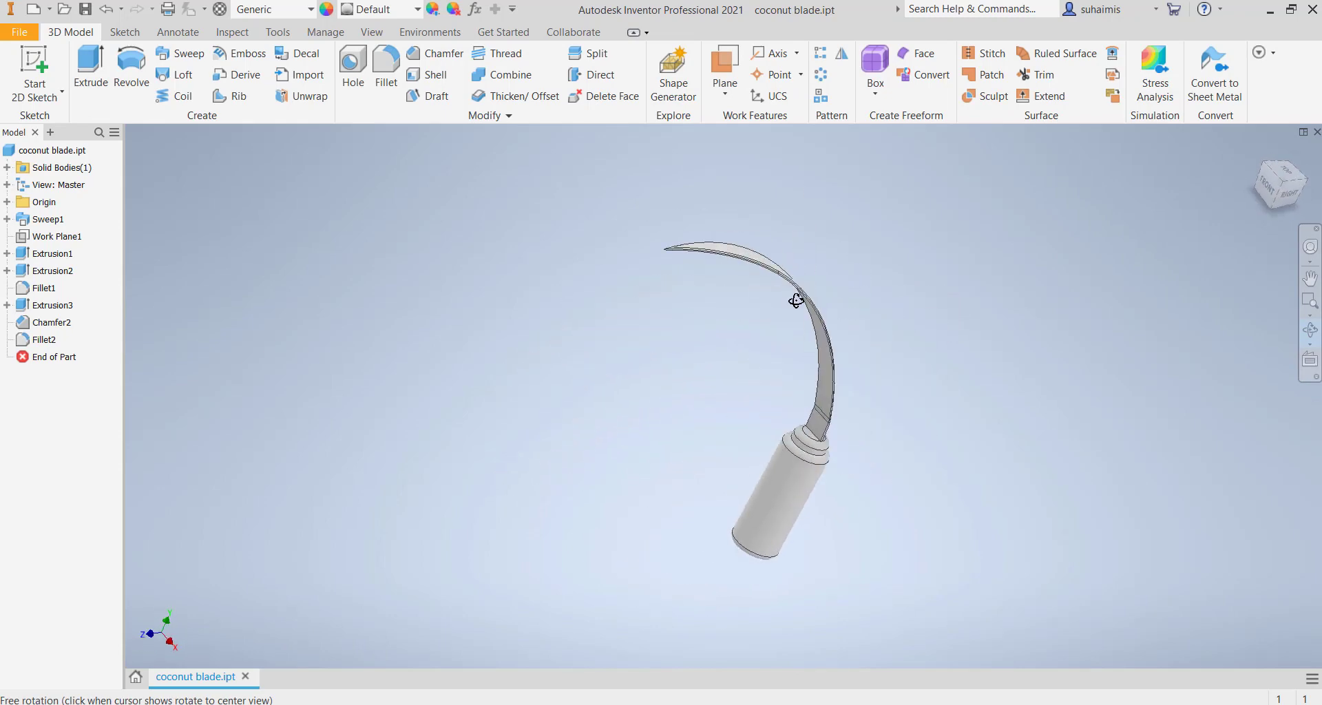
left_click(1316, 132)
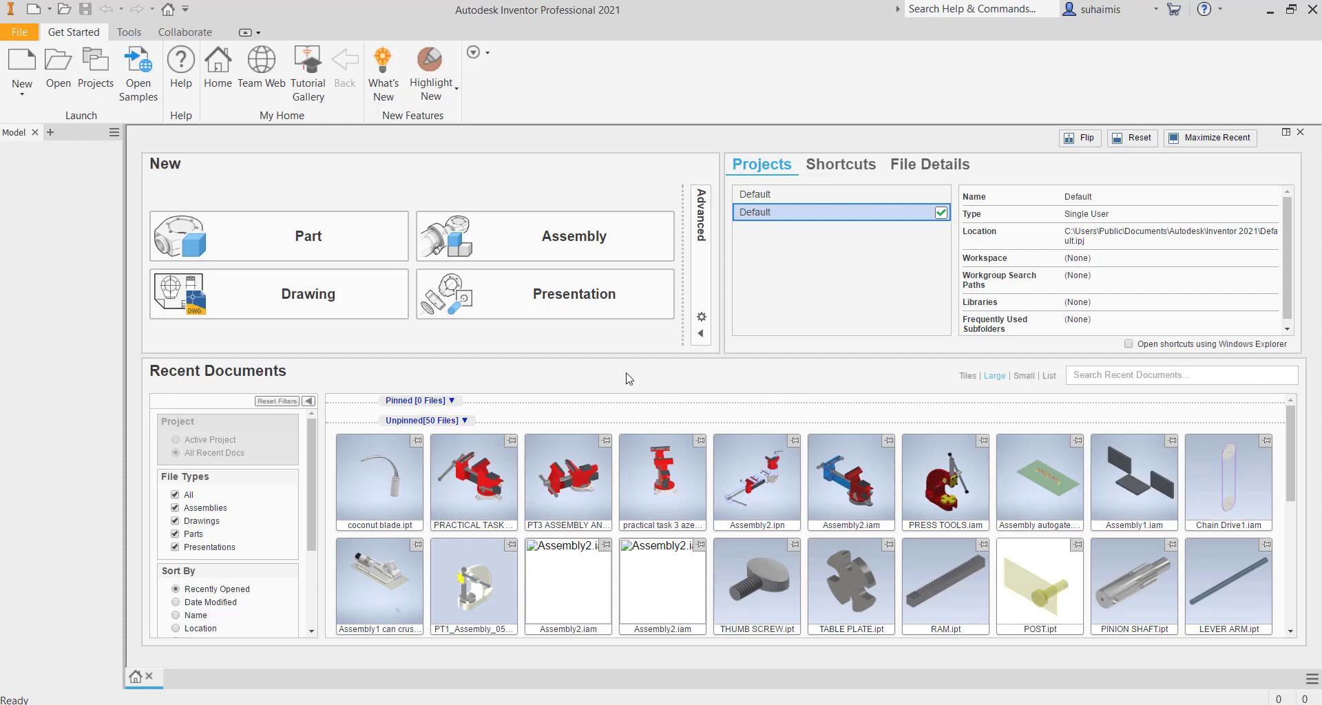
- Create a new part from the metric Standard (mm).ipt template
left_click(22, 68)
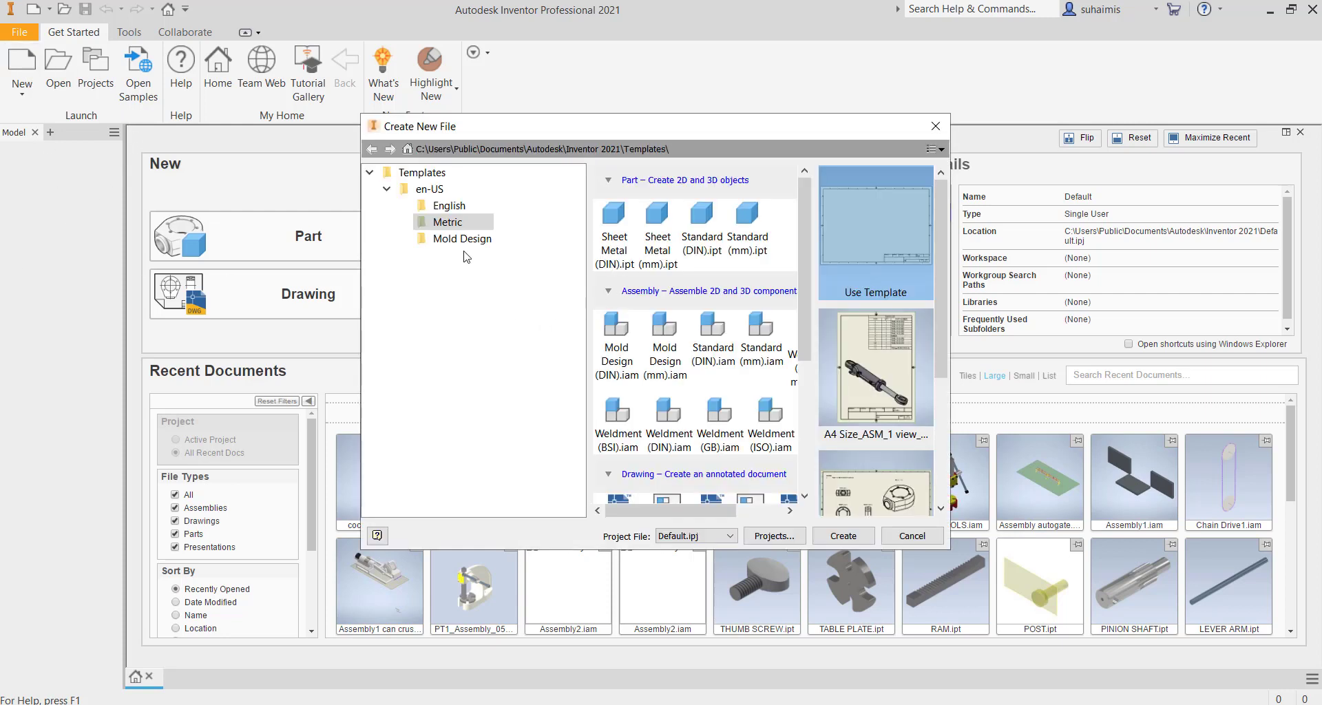
left_click(737, 254)
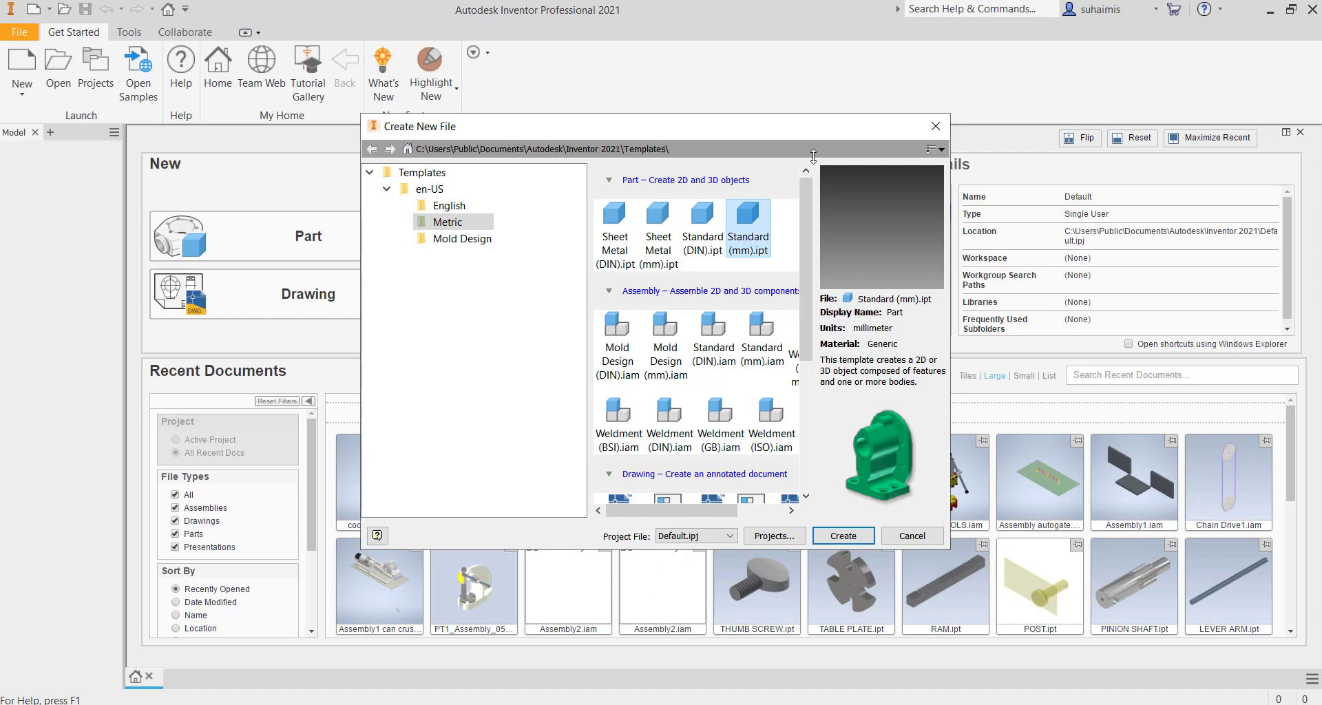
left_click_drag(813, 129, 663, 126)
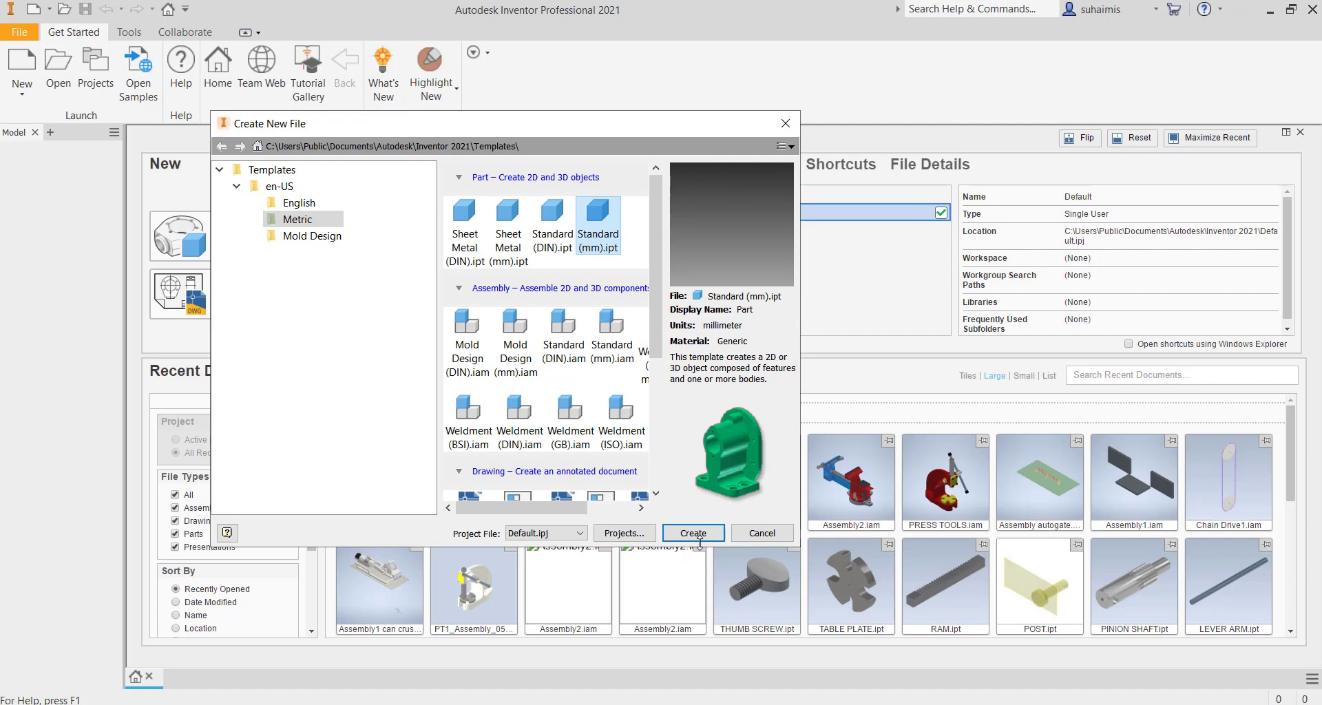
left_click(785, 123)
left_click(33, 92)
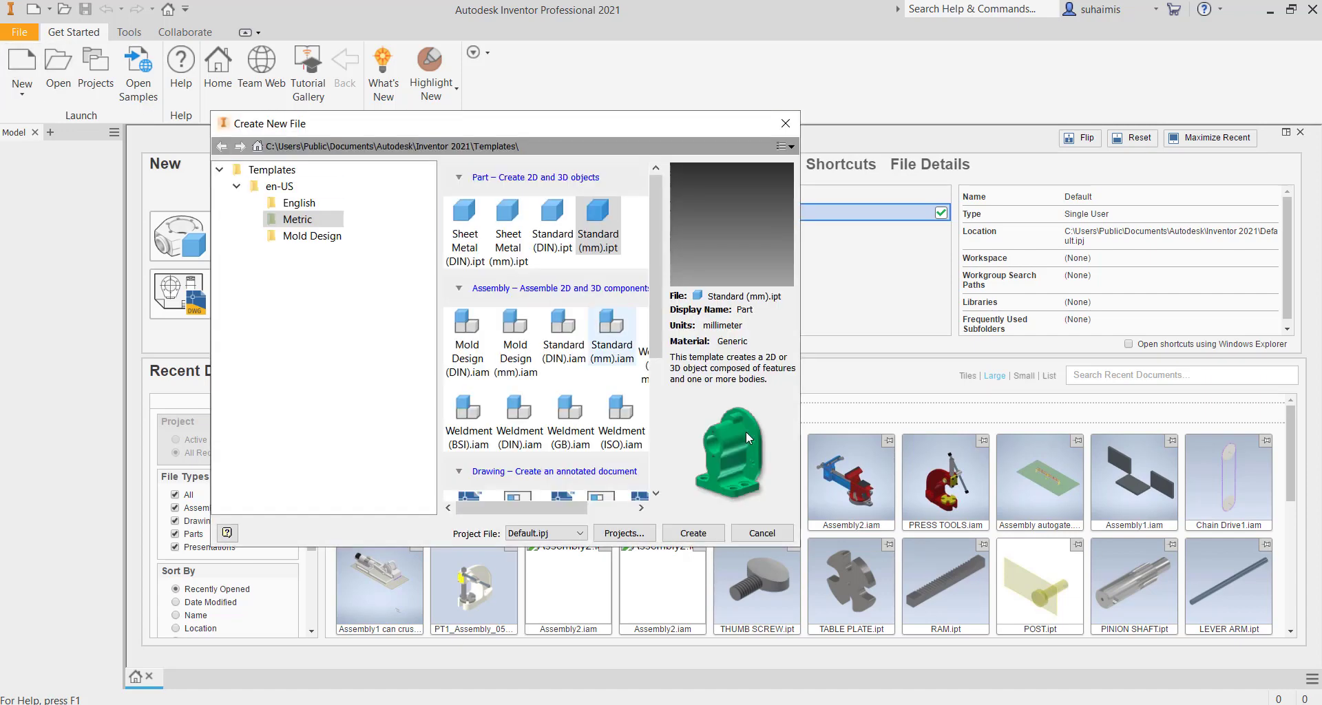
left_click(699, 535)
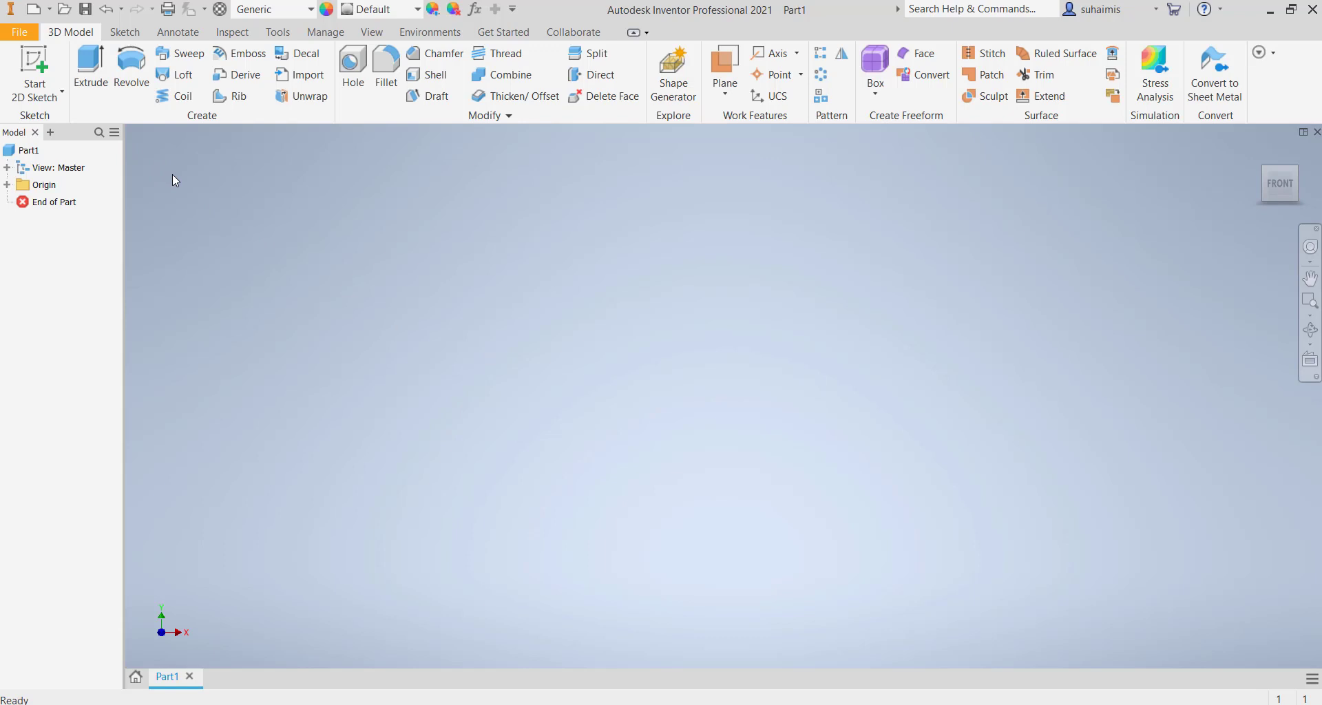
- Start a sketch on the horizontal XZ plane and draw a circle with a 20 mm radius centred on the origin
left_click(34, 65)
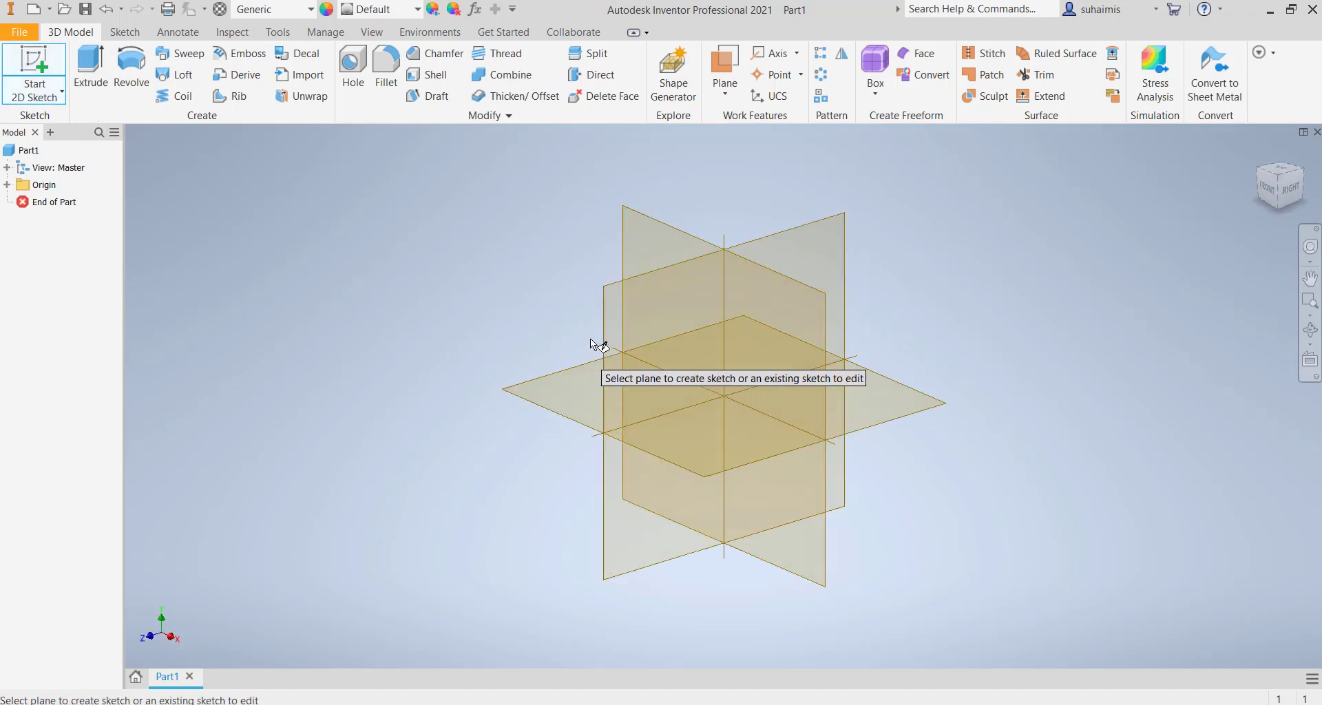
left_click(567, 384)
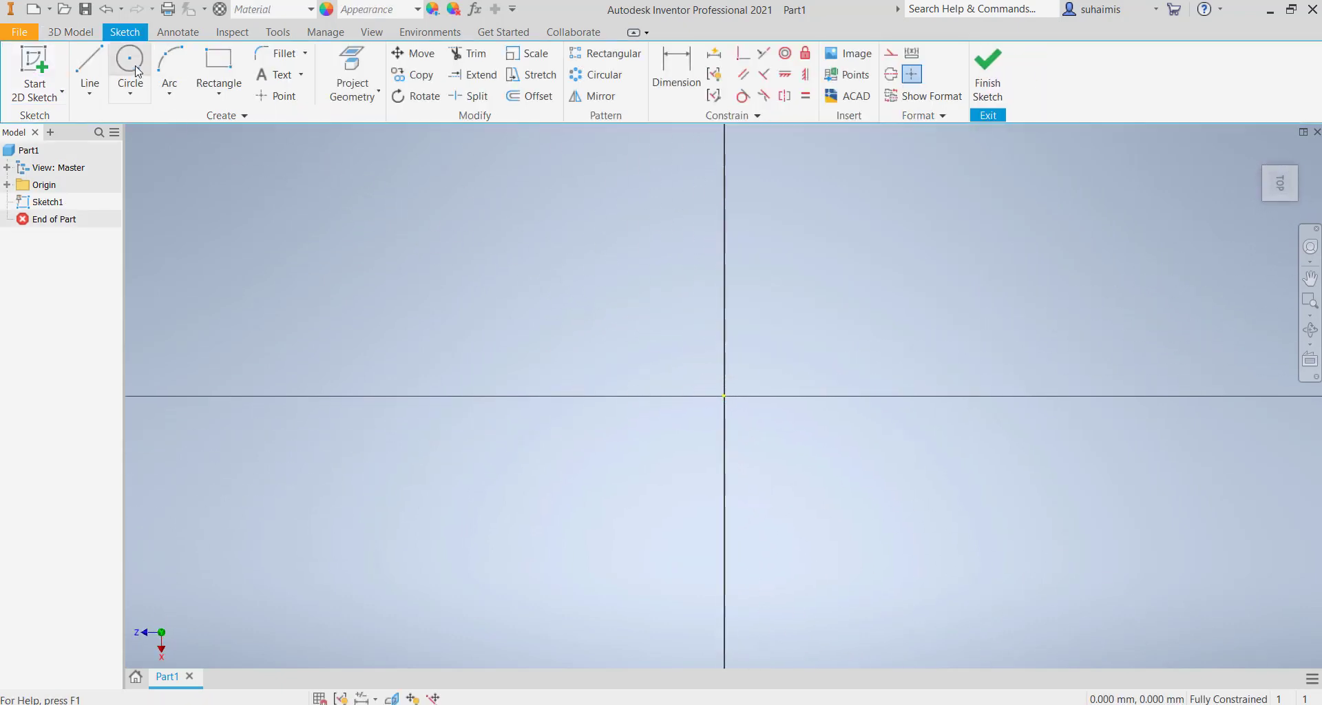
left_click(135, 69)
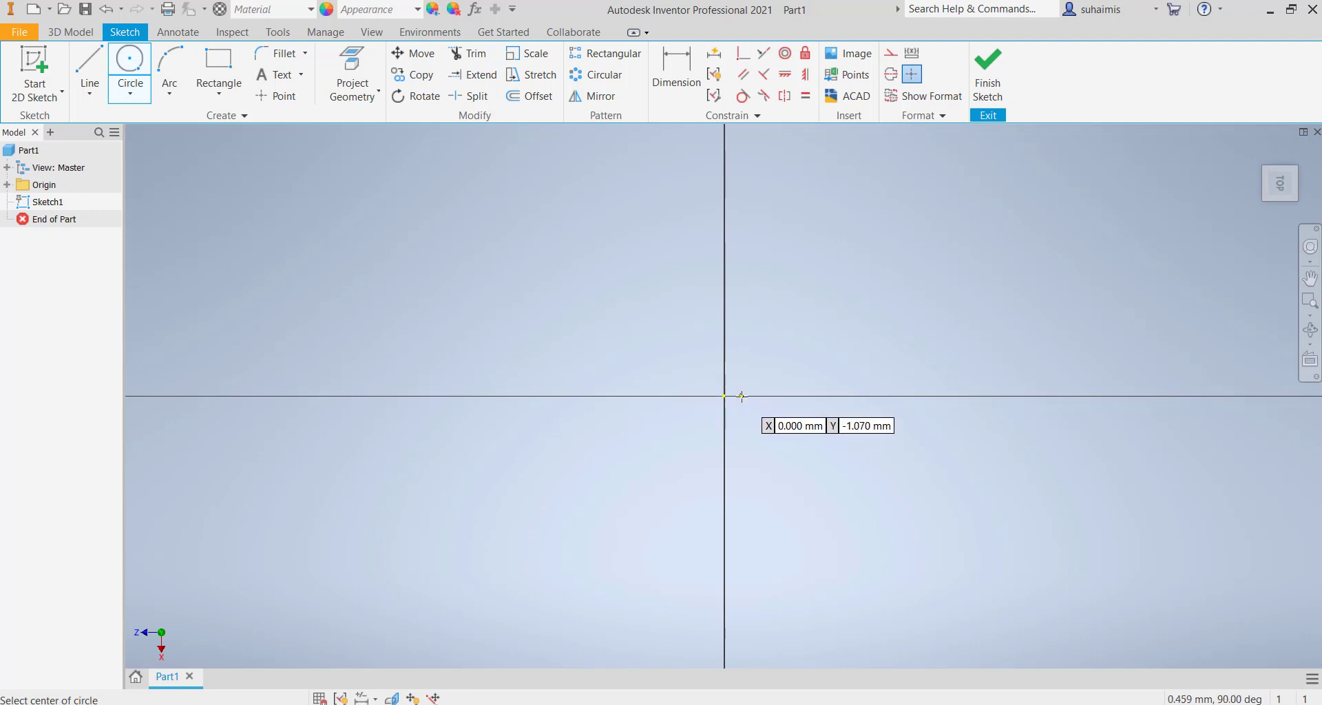
left_click(723, 396)
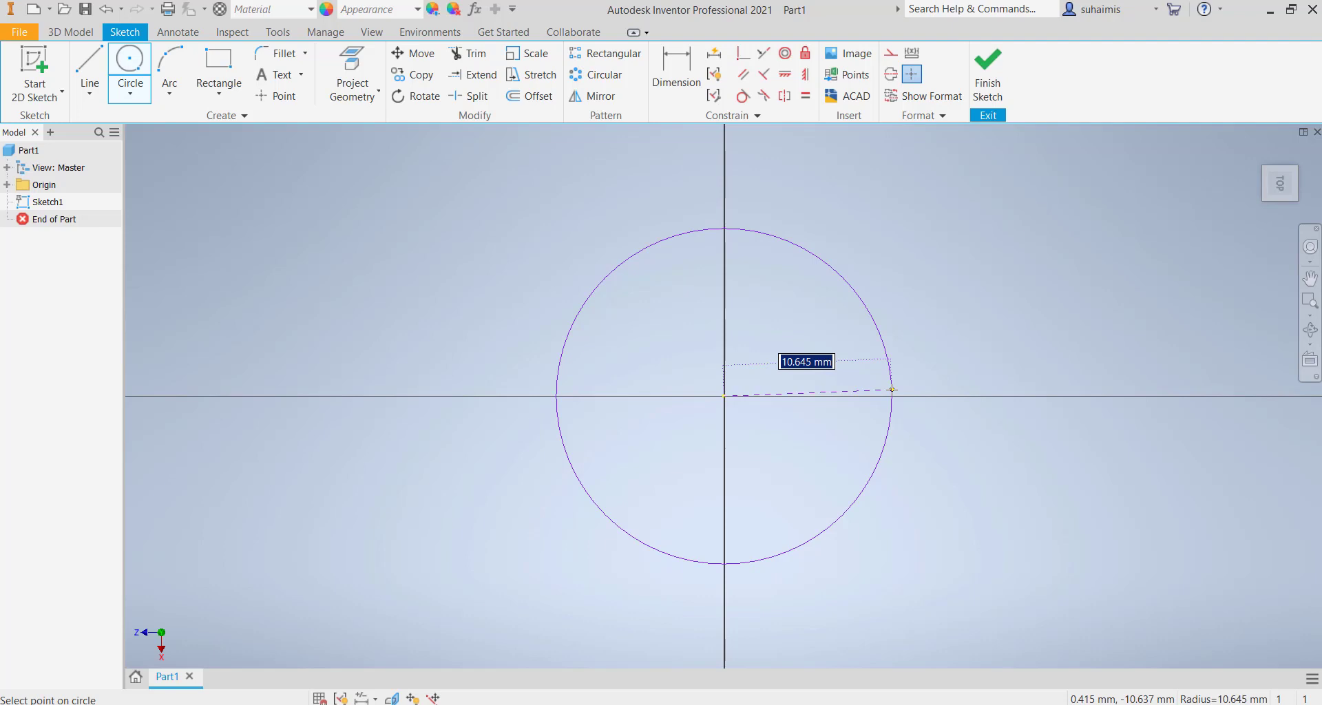
type("20")
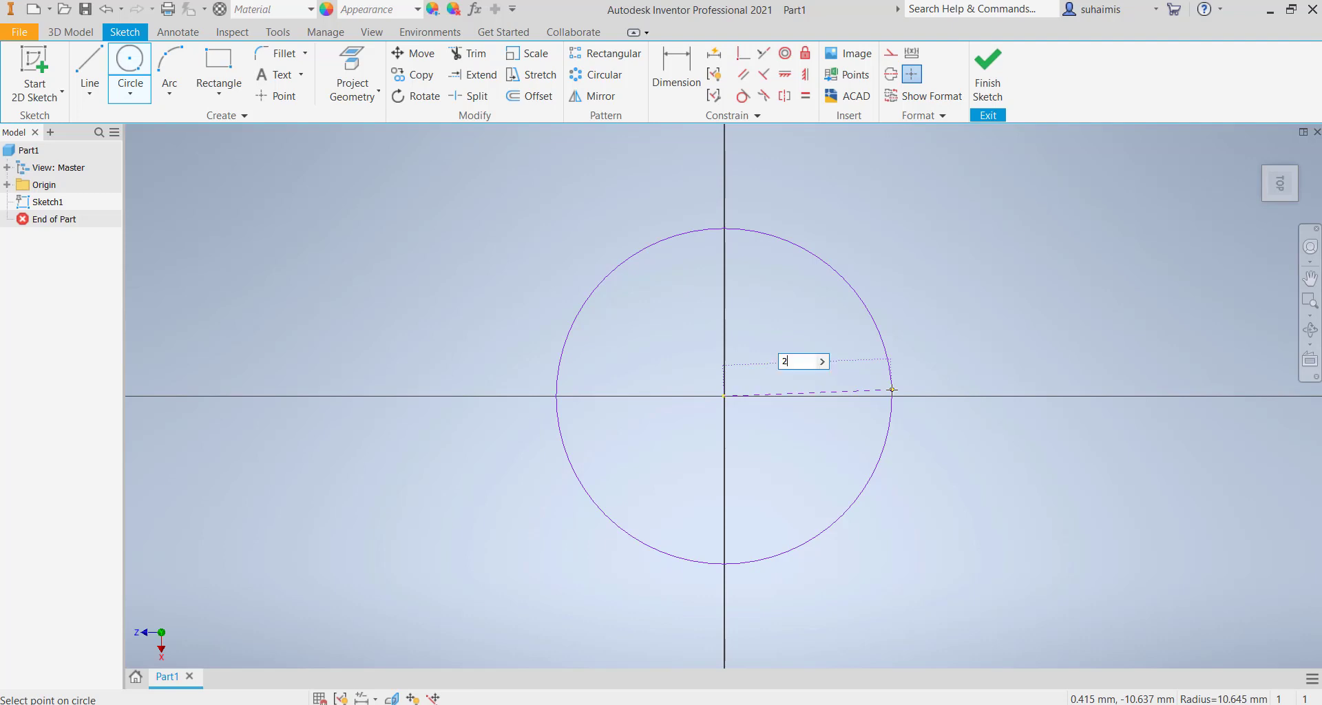
key("Return")
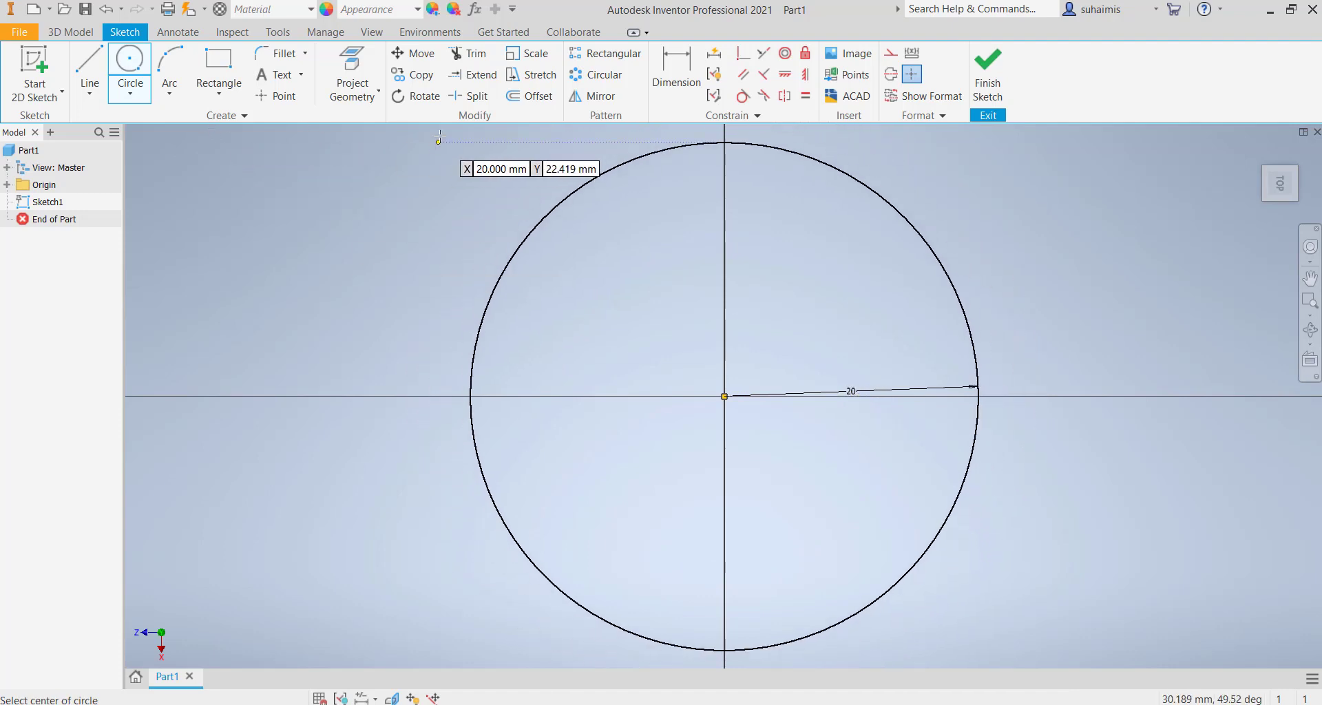
- Offset the circle inward by about 2.6 mm to form the inner wall of the ring profile
left_click(527, 96)
left_click(684, 150)
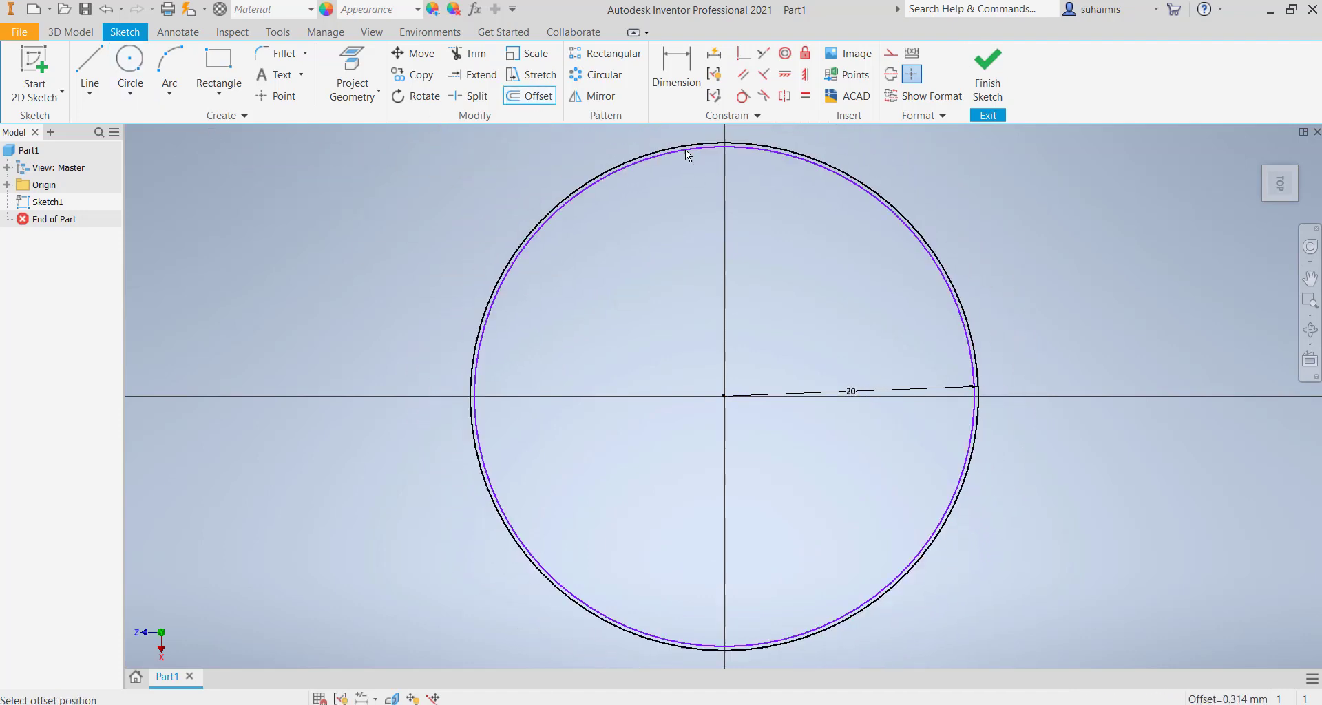
left_click(688, 179)
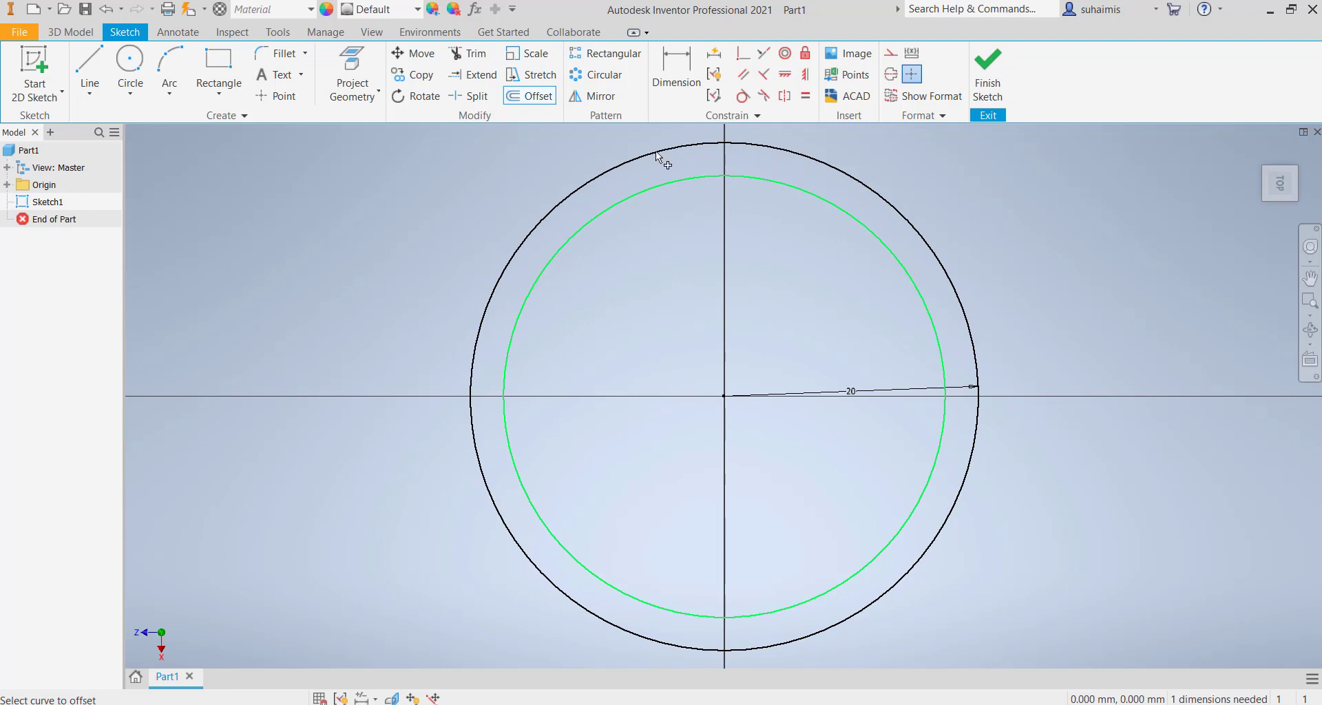
- Dimension the gap between the two concentric circles as 2 mm and finish the sketch
key("d")
left_click(695, 147)
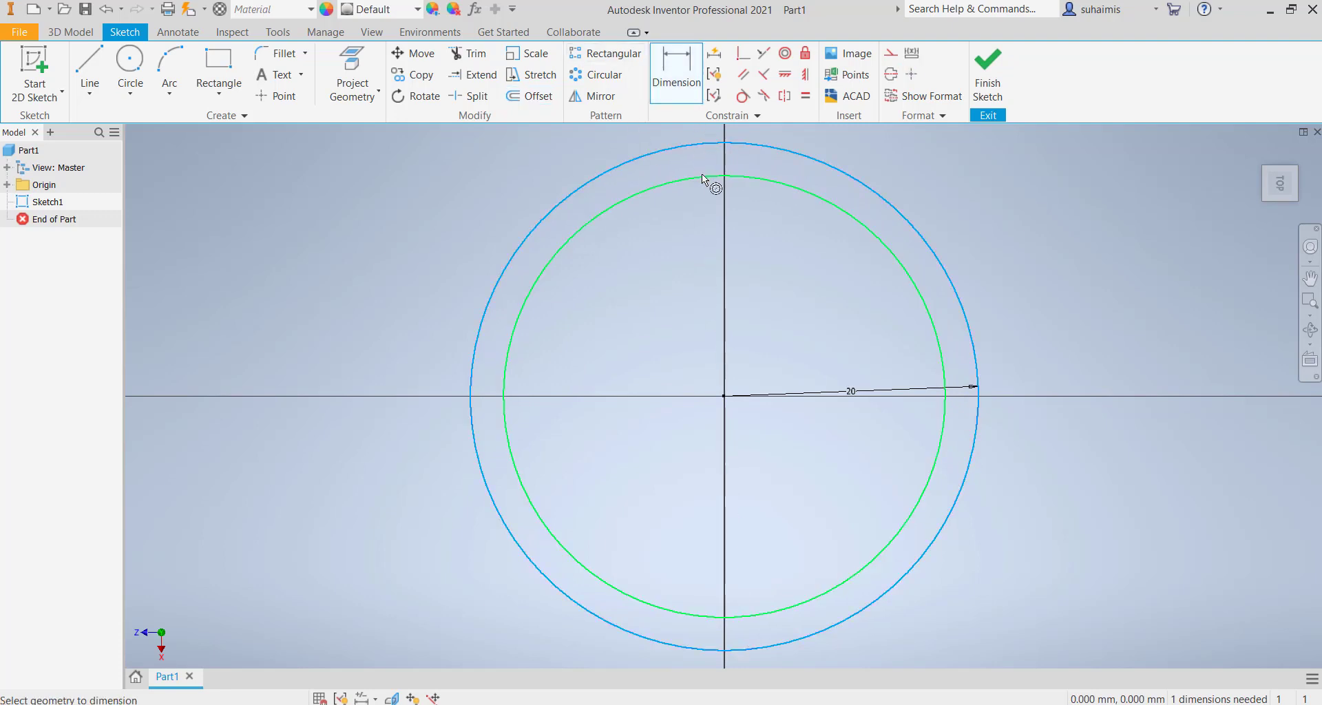
left_click(701, 173)
left_click(688, 159)
type("2.6055891")
key("Return")
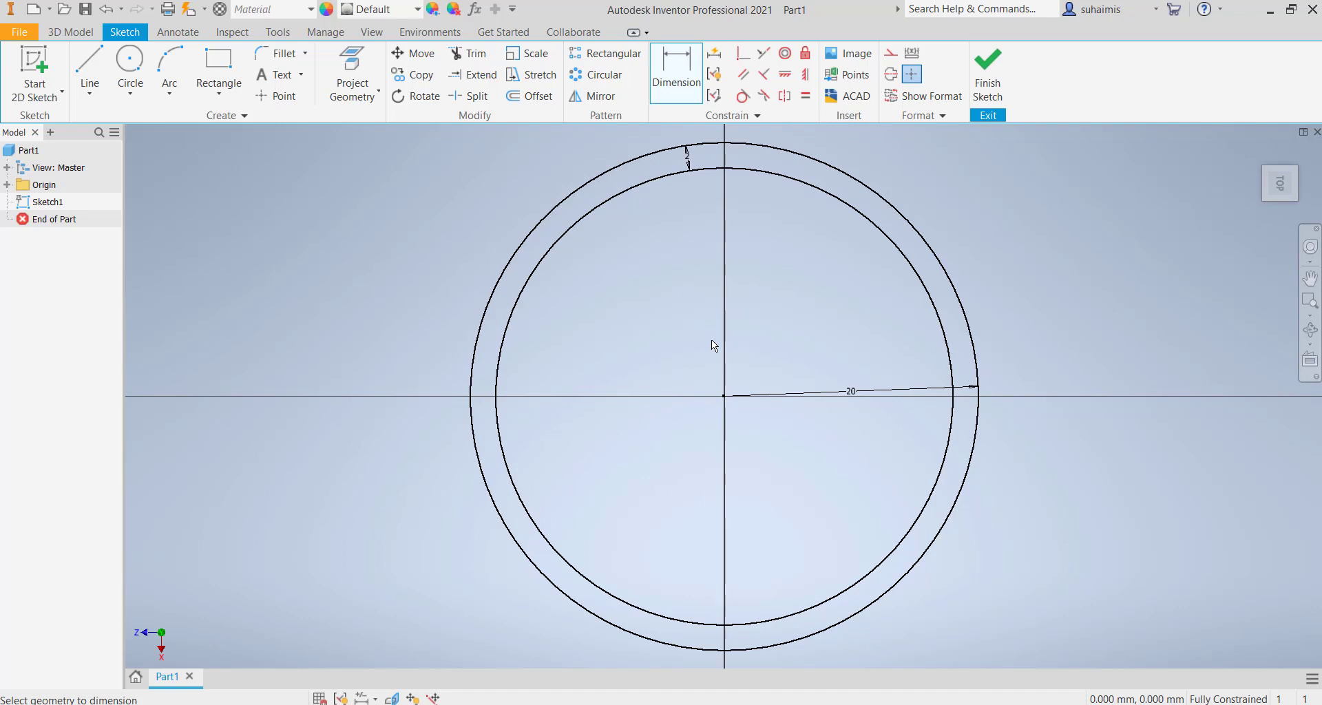
left_click(987, 74)
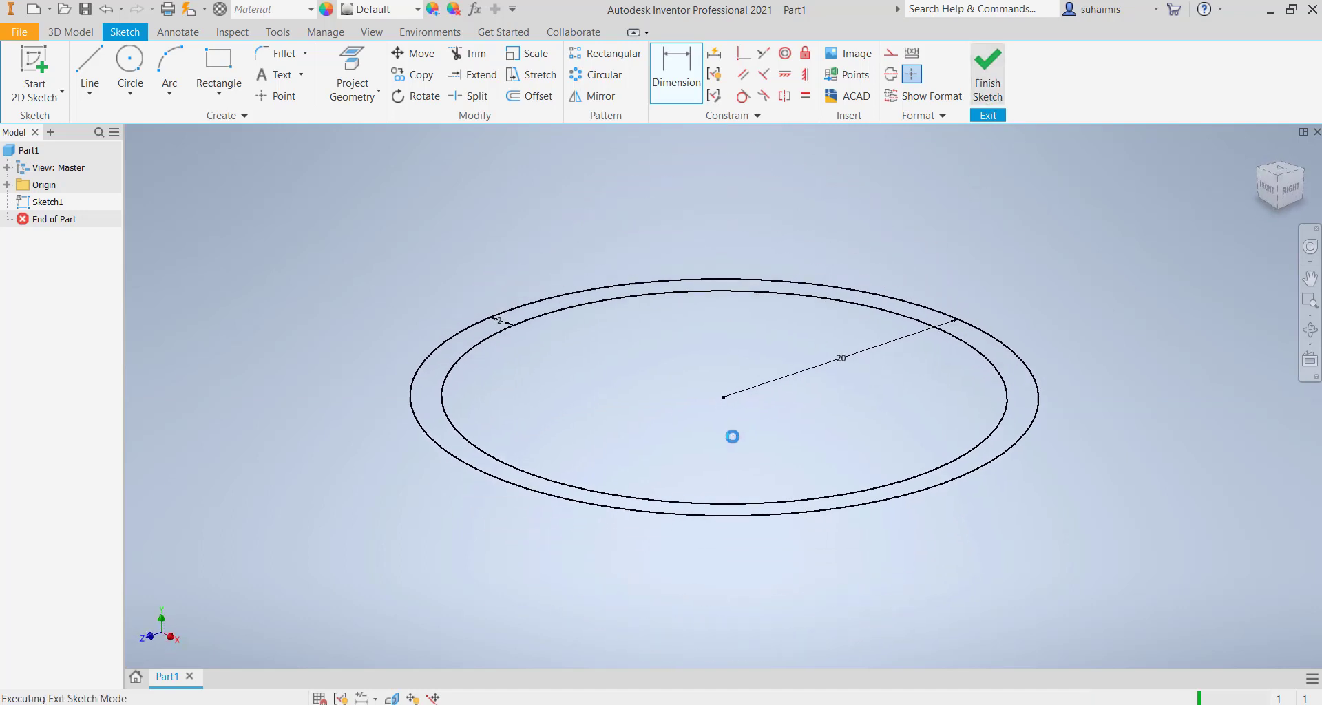
- Start a second sketch on the vertical XY plane, perpendicular to the ring profile
scroll(712, 439, "down", 4)
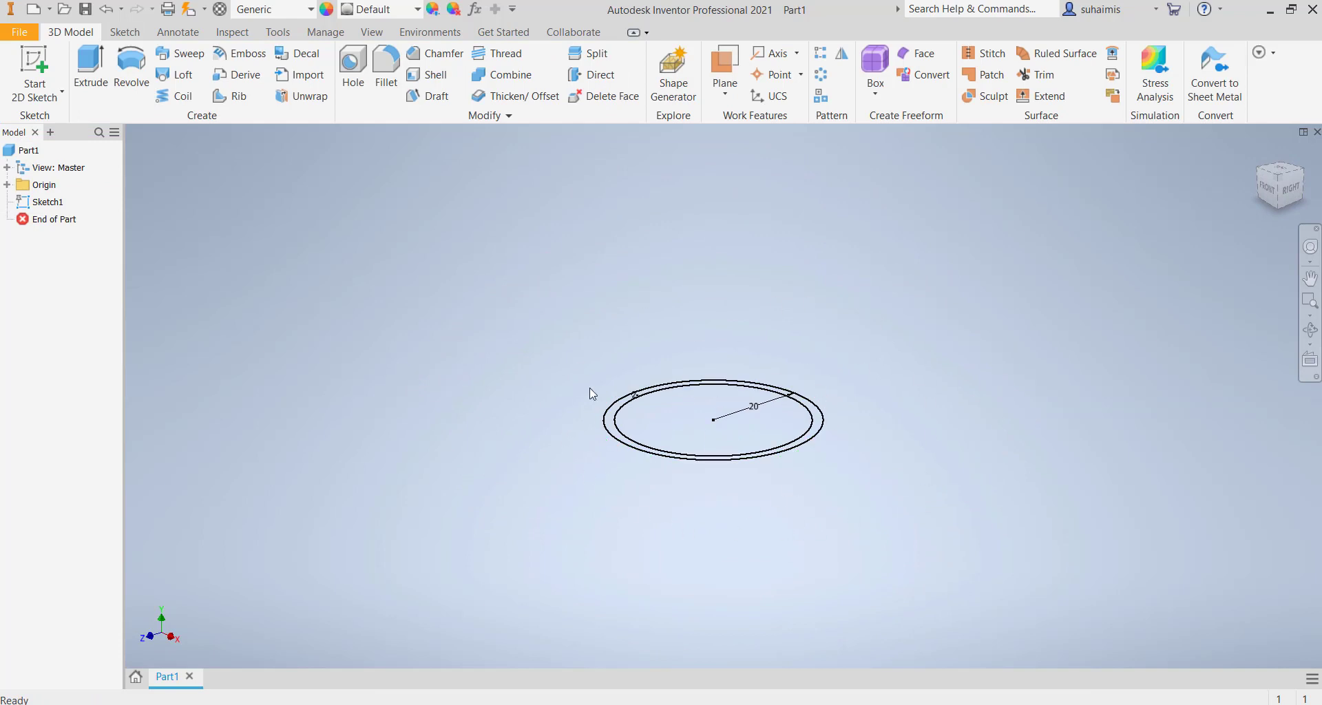
scroll(742, 412, "down", 4)
scroll(771, 413, "up", 2)
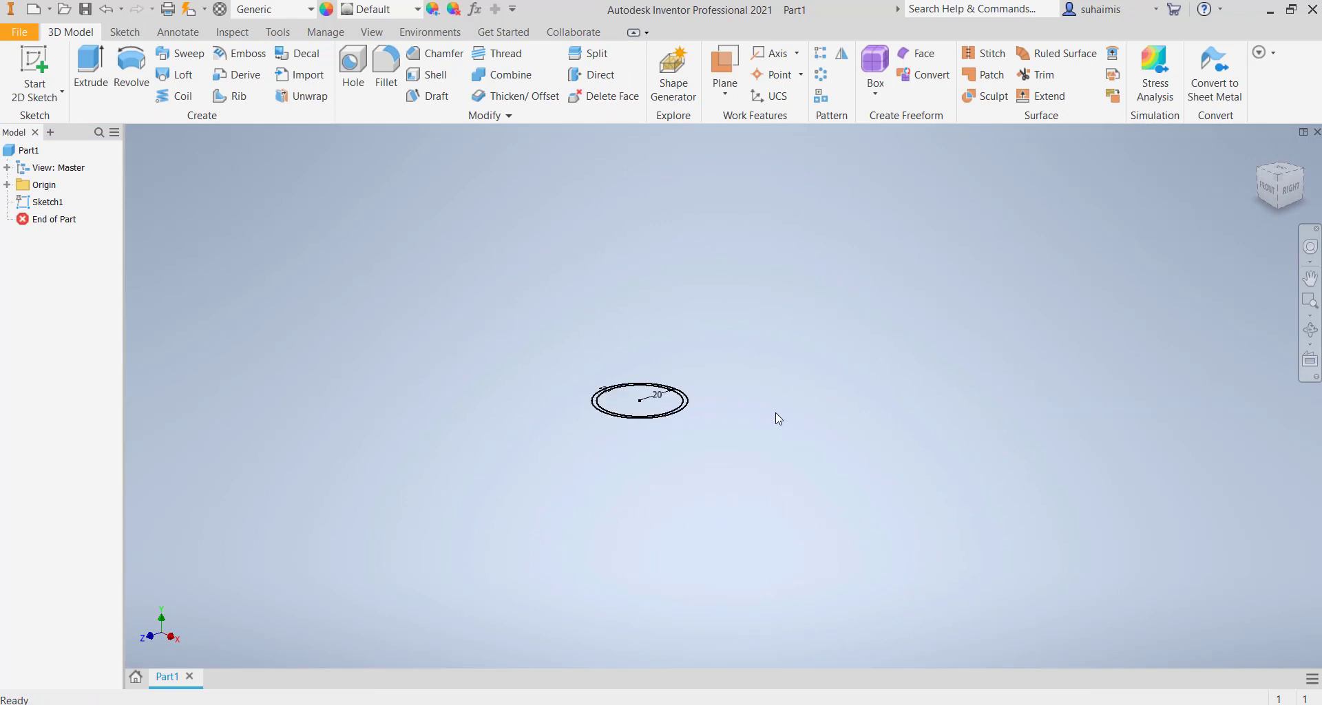
scroll(768, 418, "down", 2)
scroll(797, 424, "up", 2)
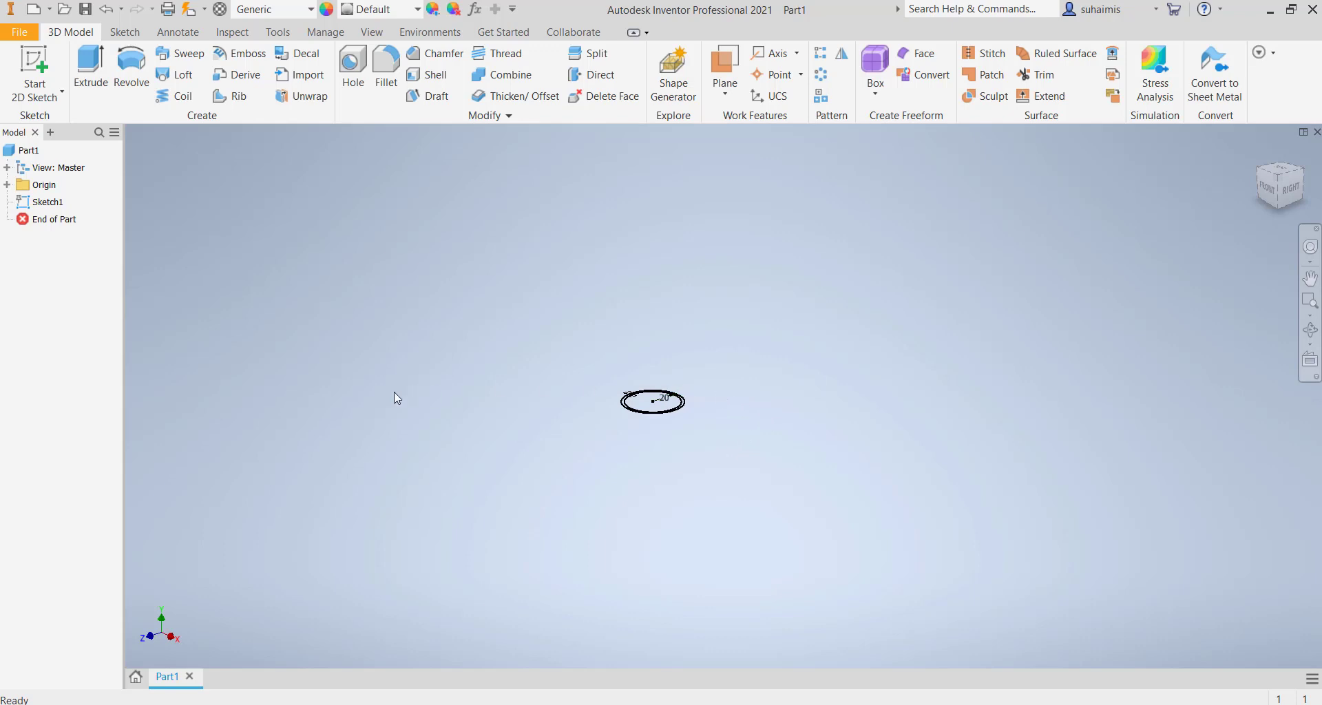
left_click(40, 66)
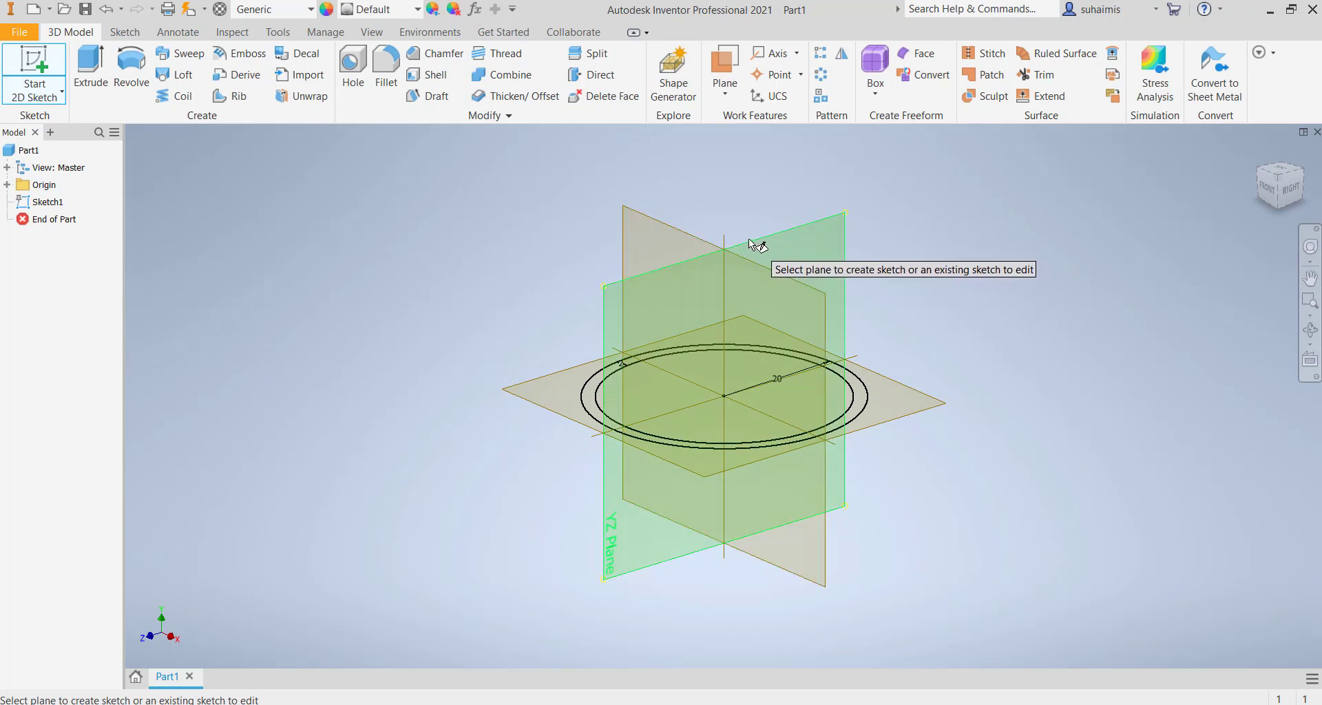
left_click(661, 236)
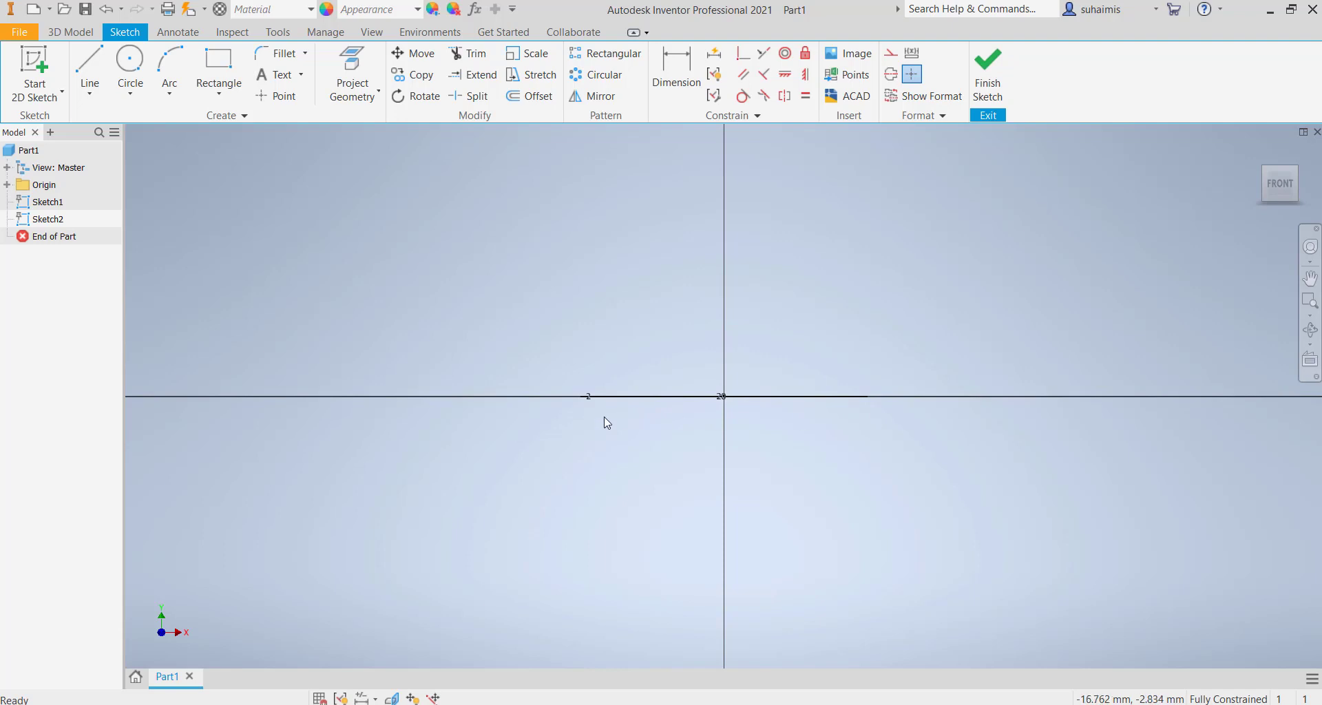
scroll(815, 440, "down", 3)
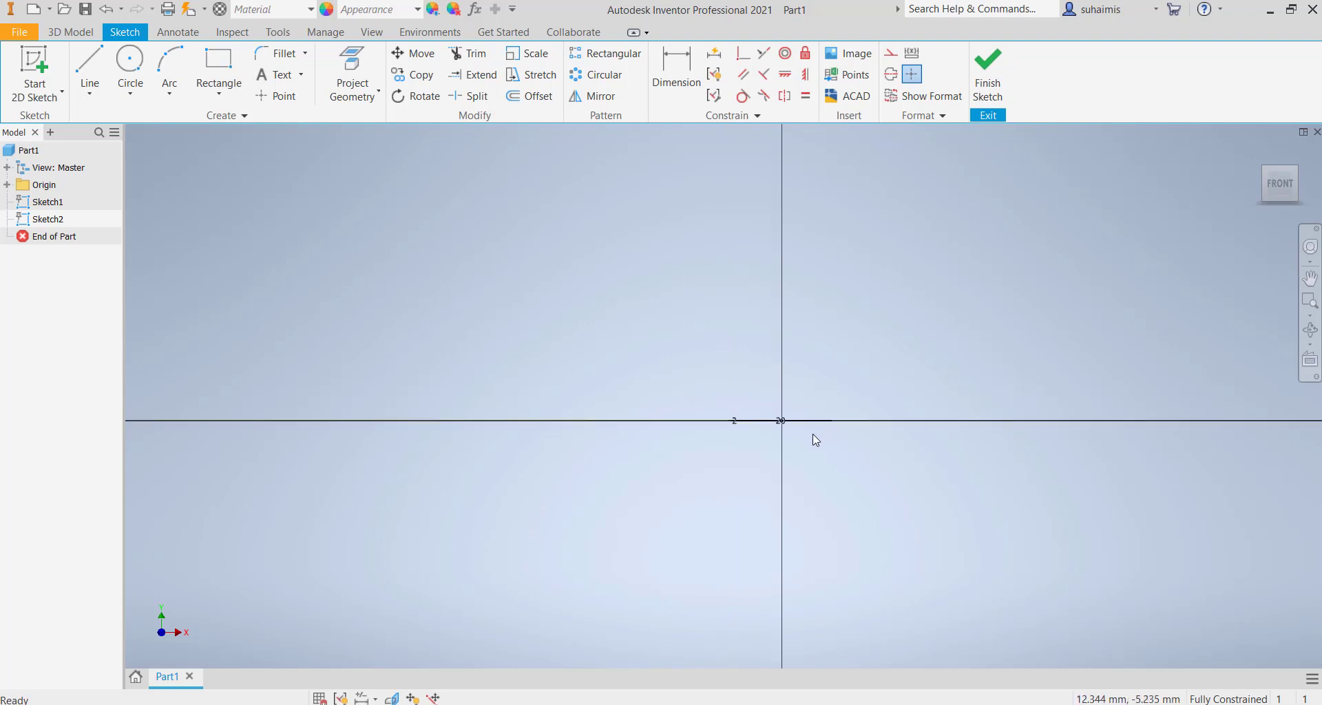
scroll(815, 439, "down", 3)
scroll(925, 479, "down", 1)
mouse_move(926, 480)
middle_mouse_down()
mouse_move(682, 475)
mouse_move(652, 534)
mouse_move(605, 535)
middle_mouse_up()
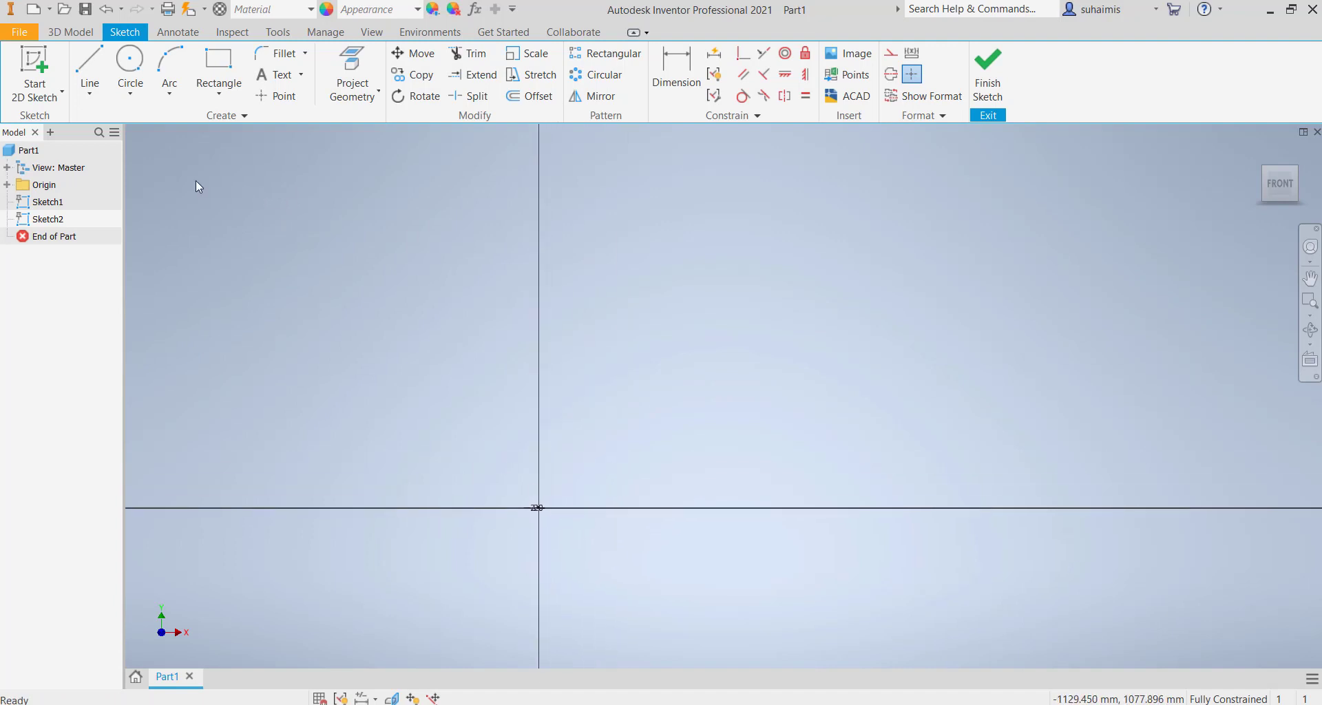
left_click(172, 97)
left_click(181, 129)
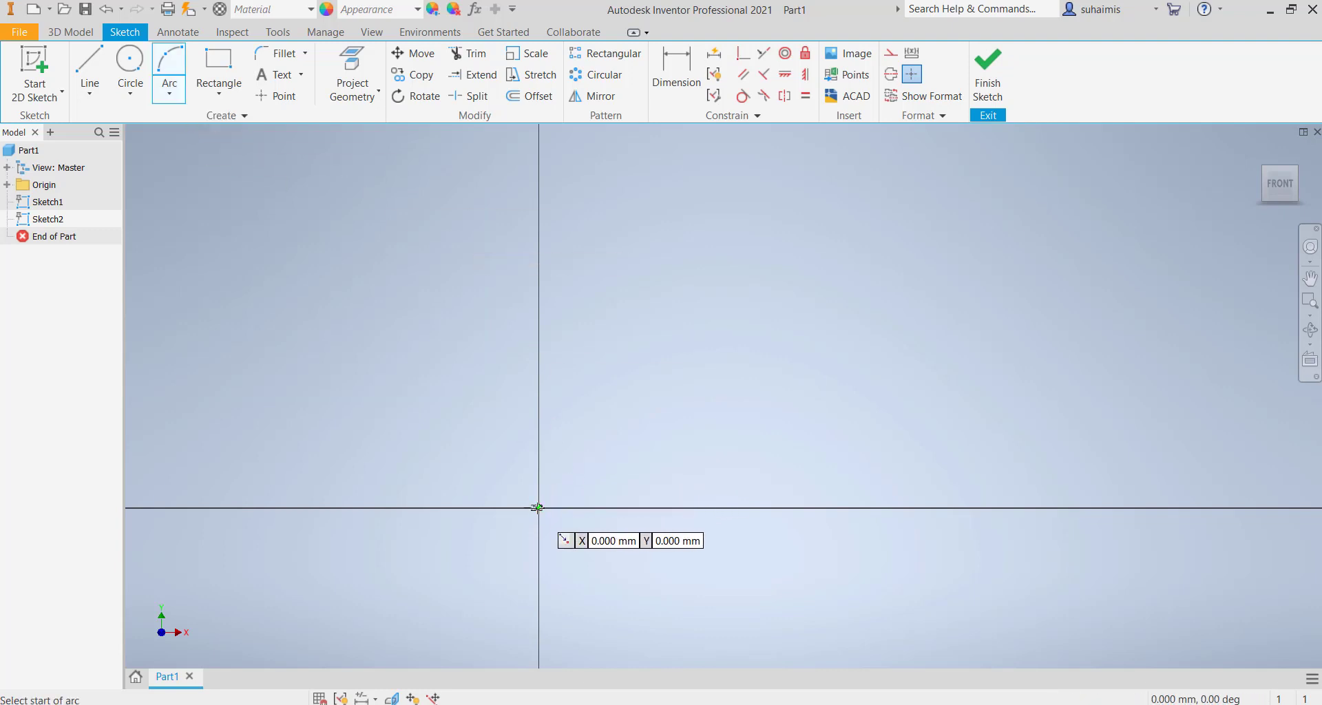
left_click(537, 508)
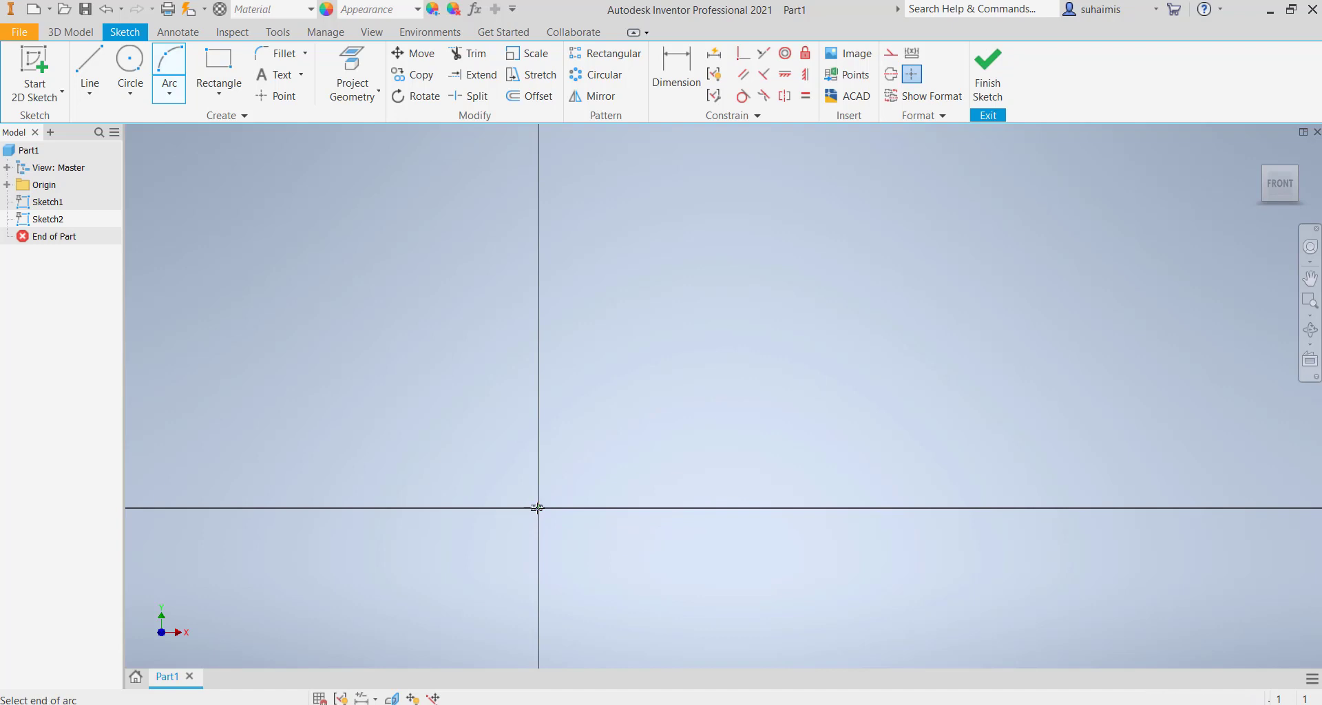
left_click(540, 356)
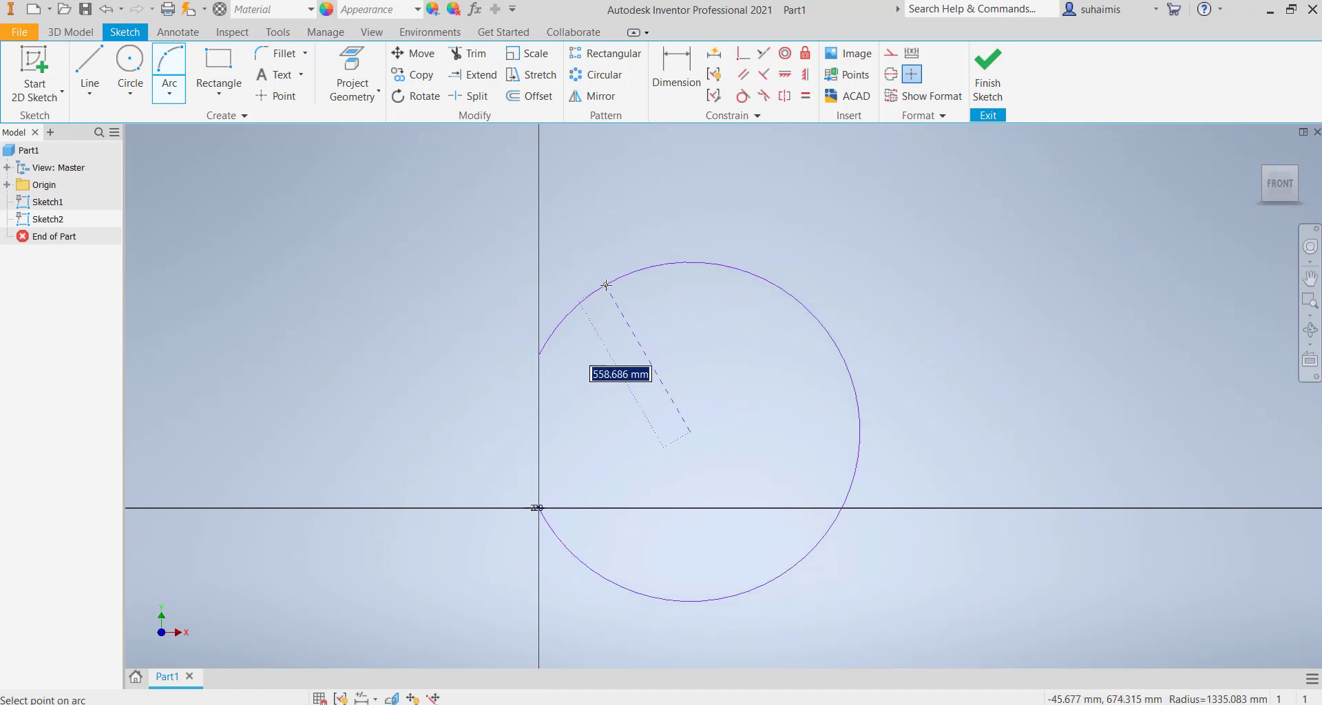
left_click(176, 93)
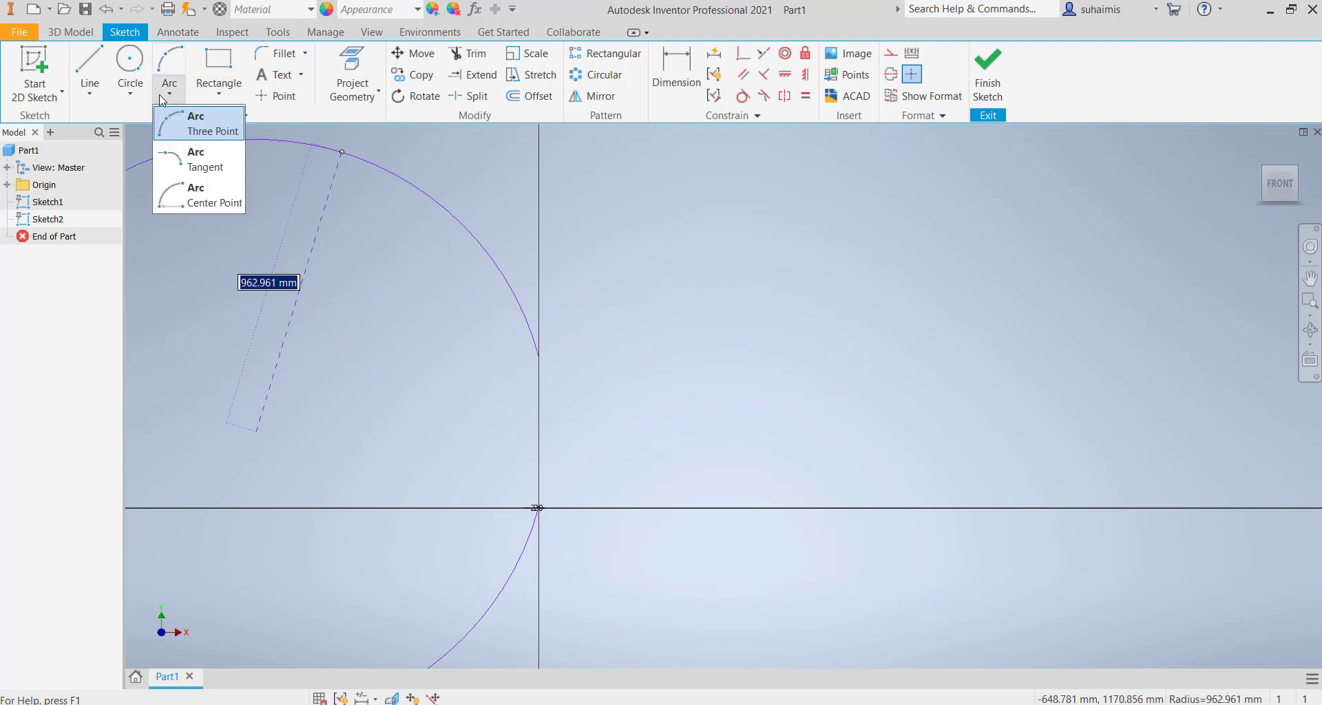
- Draw an S-shaped control-vertex spline from the origin, ending about 1550 mm across and 1153 mm up
left_click(90, 92)
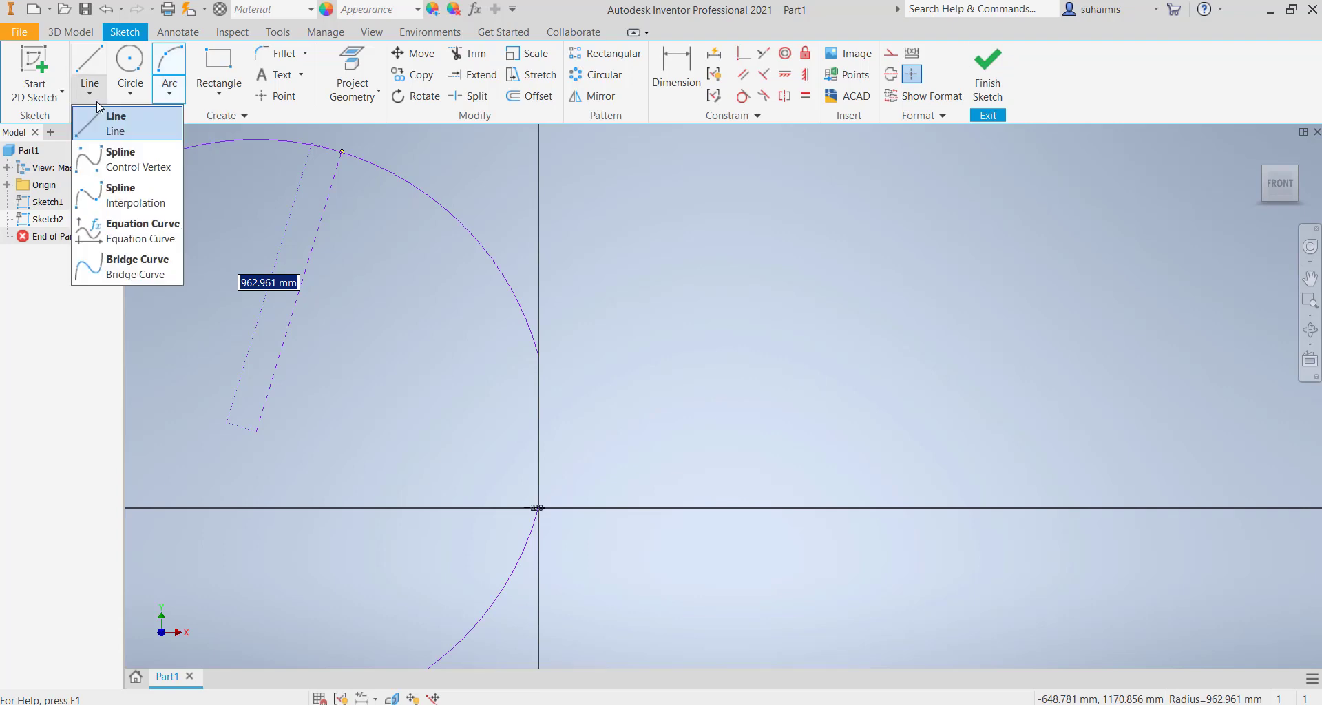
left_click(137, 166)
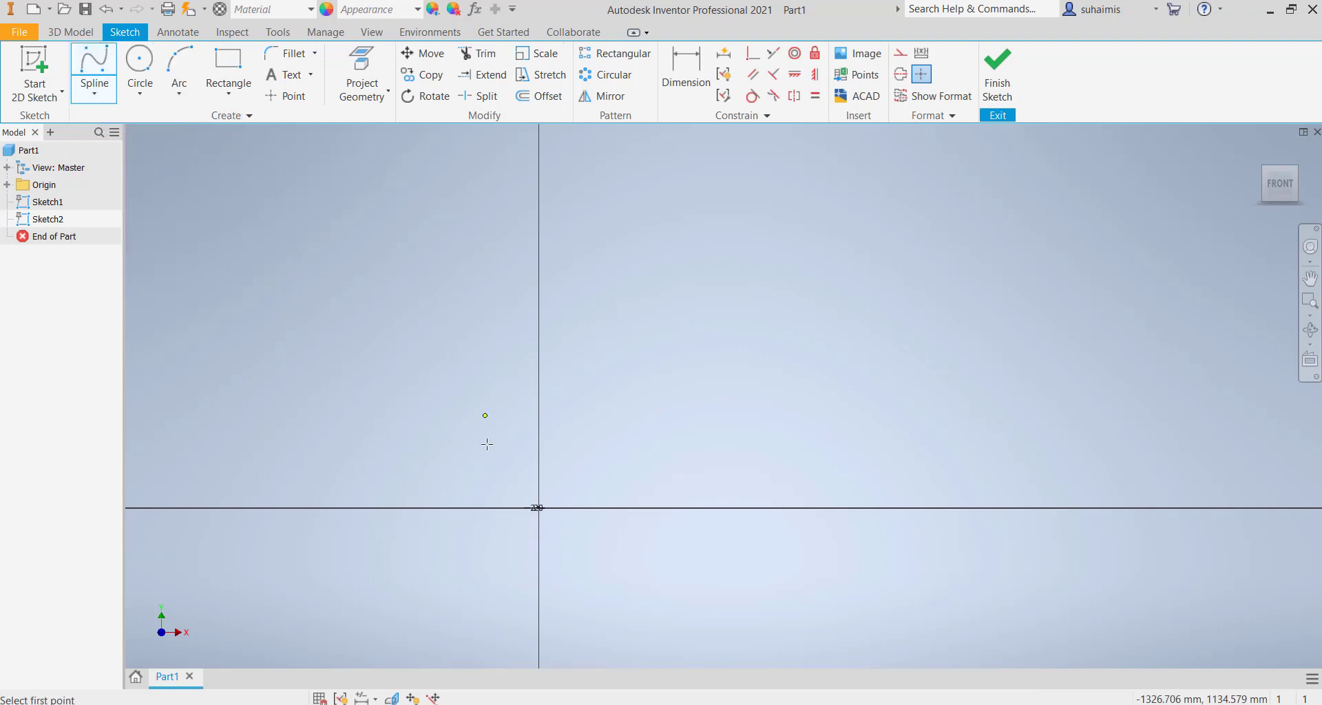
left_click(537, 508)
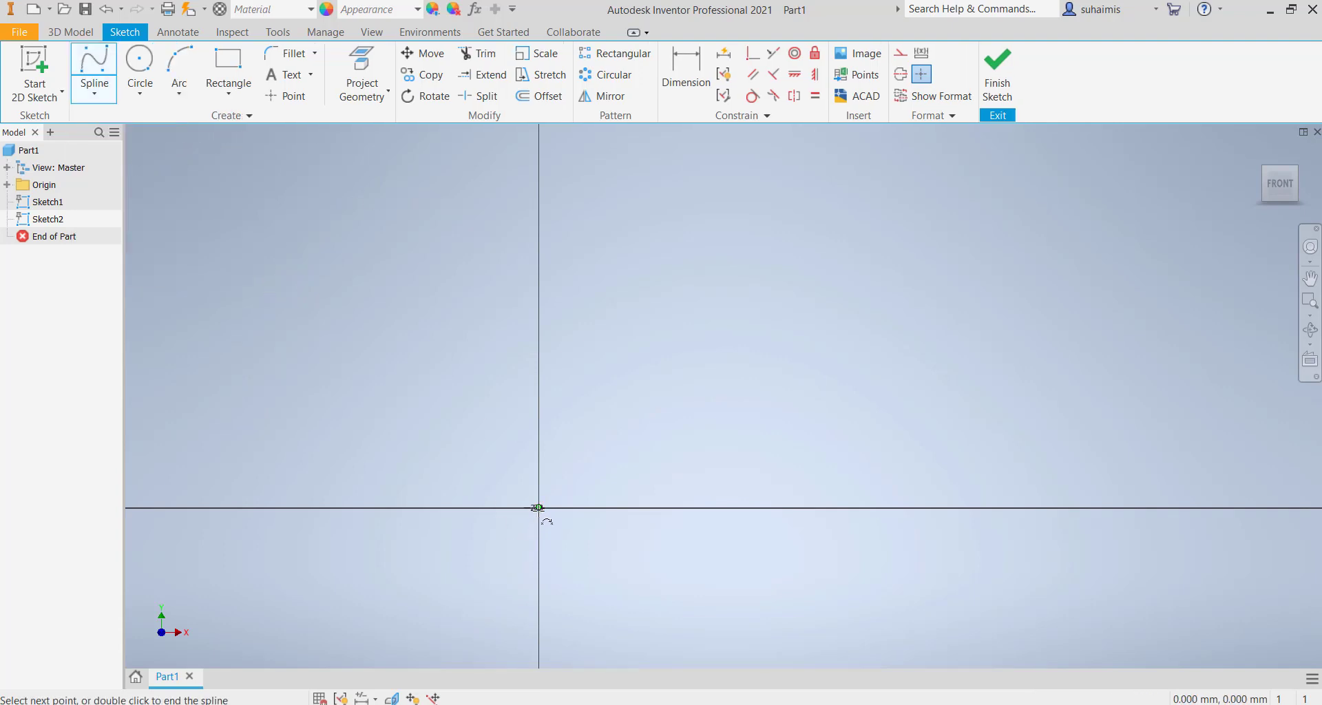
left_click(539, 385)
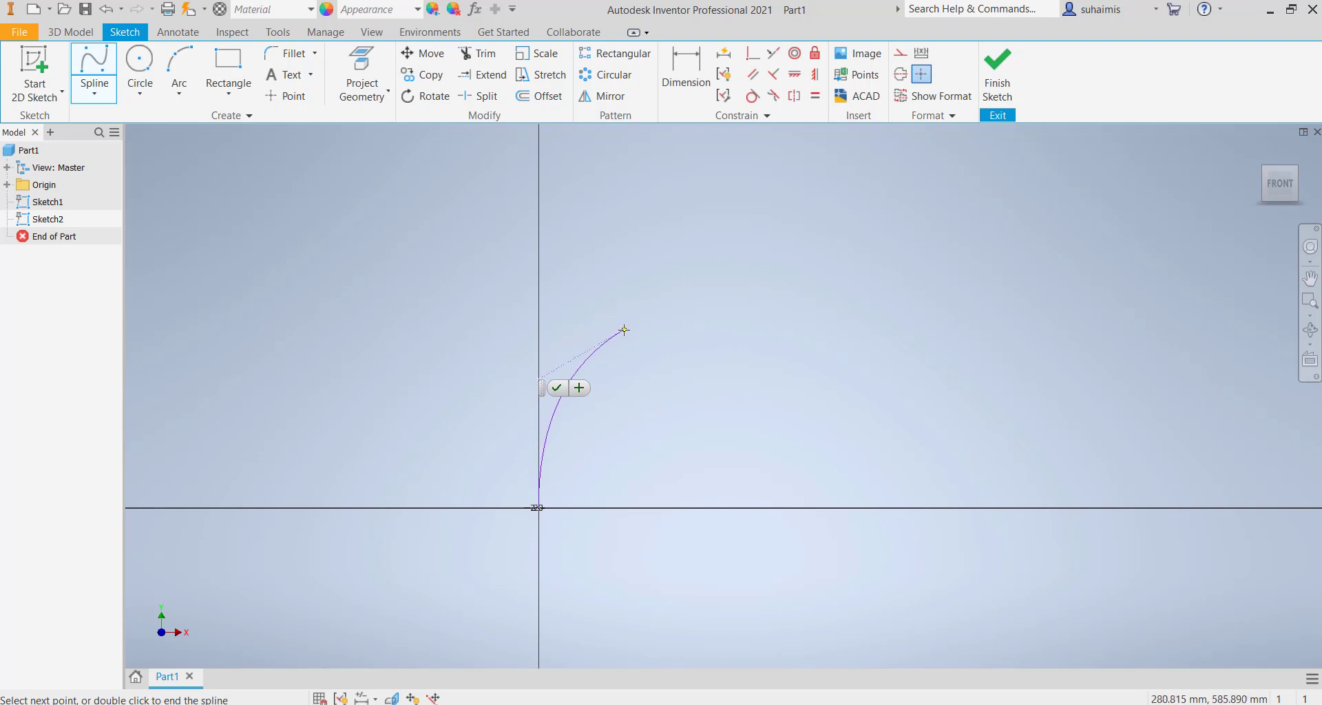
key("Escape")
left_click(645, 334)
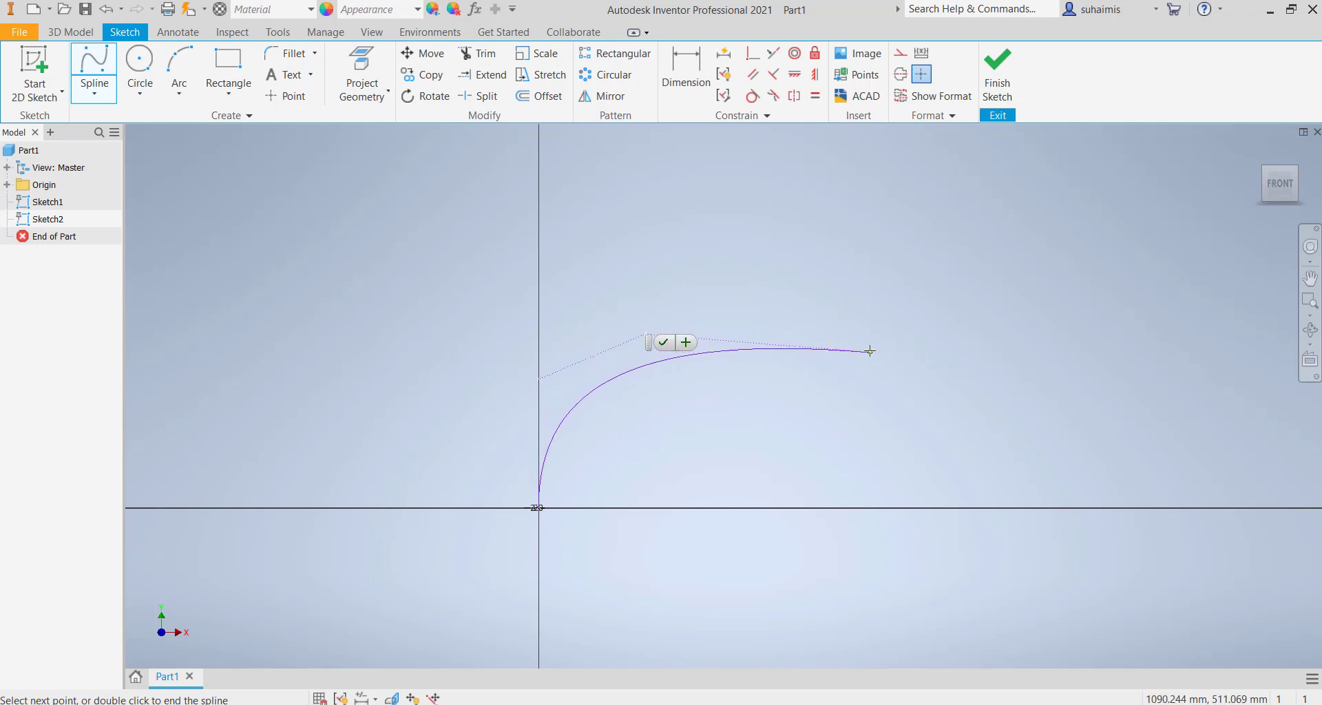
left_click(843, 341)
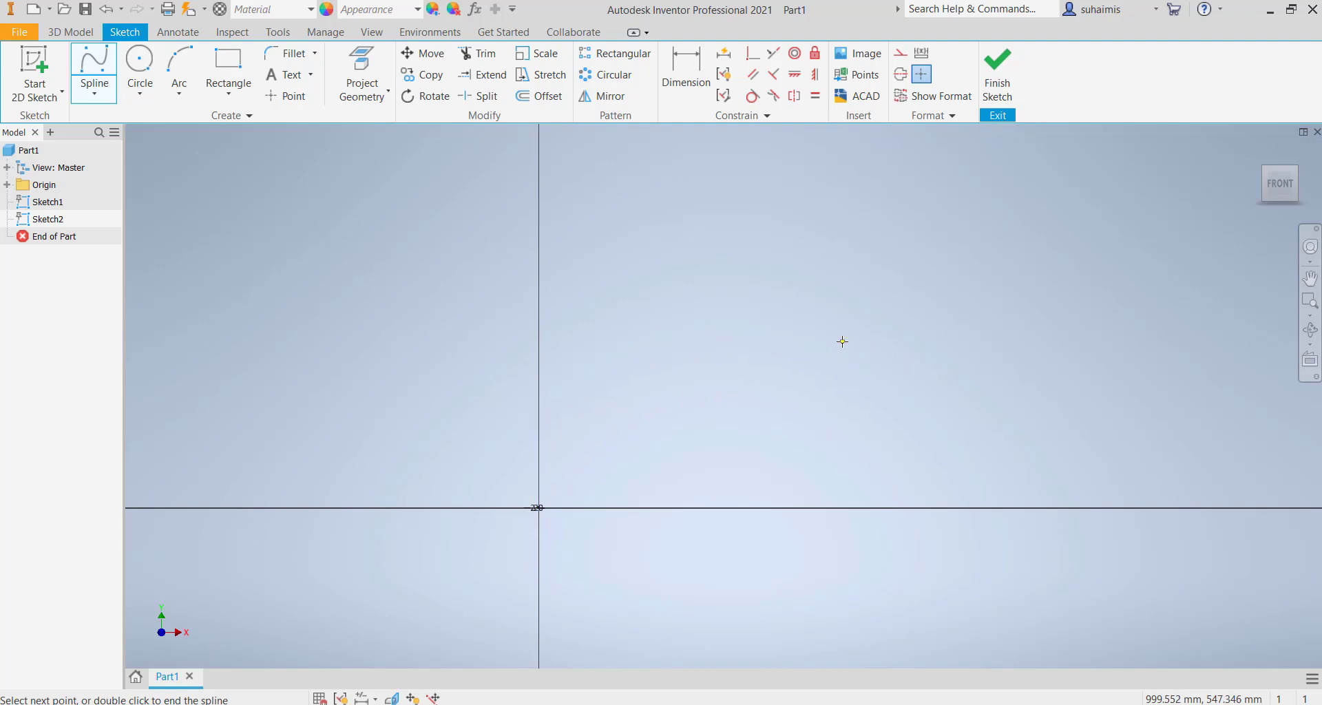
left_click(982, 340)
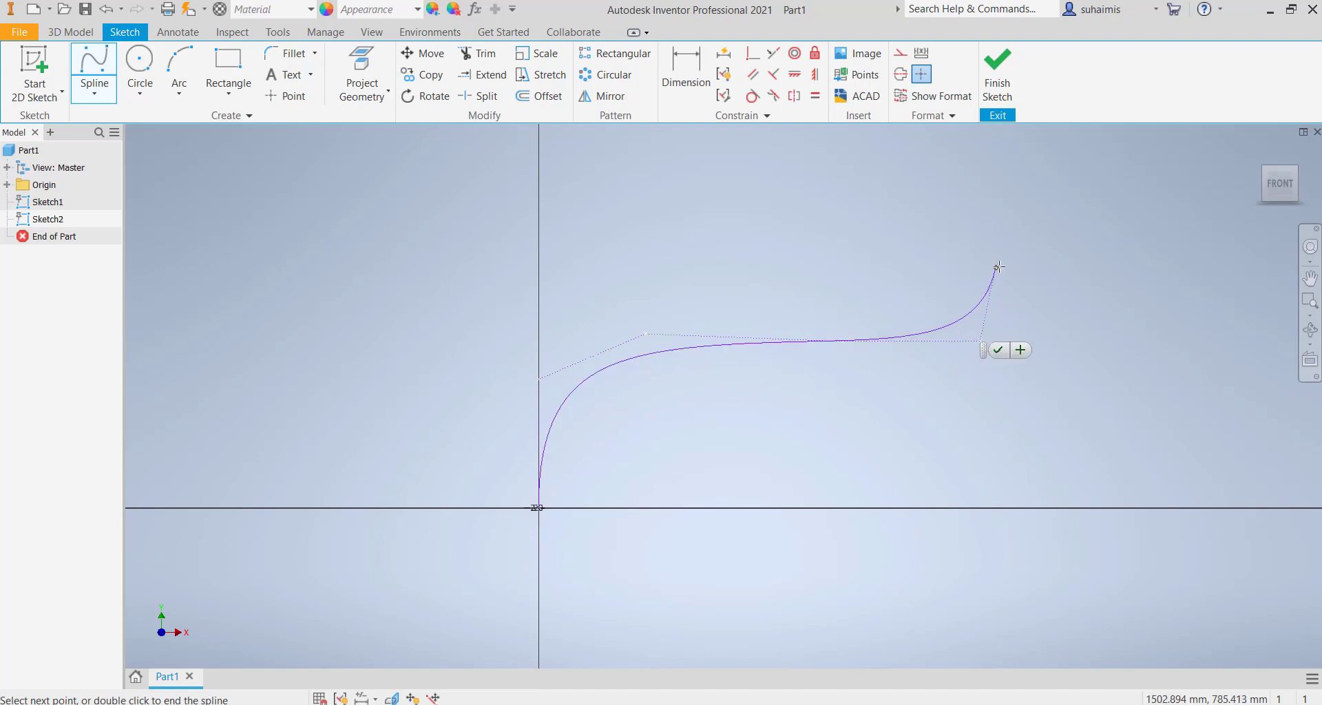
left_click(1013, 246)
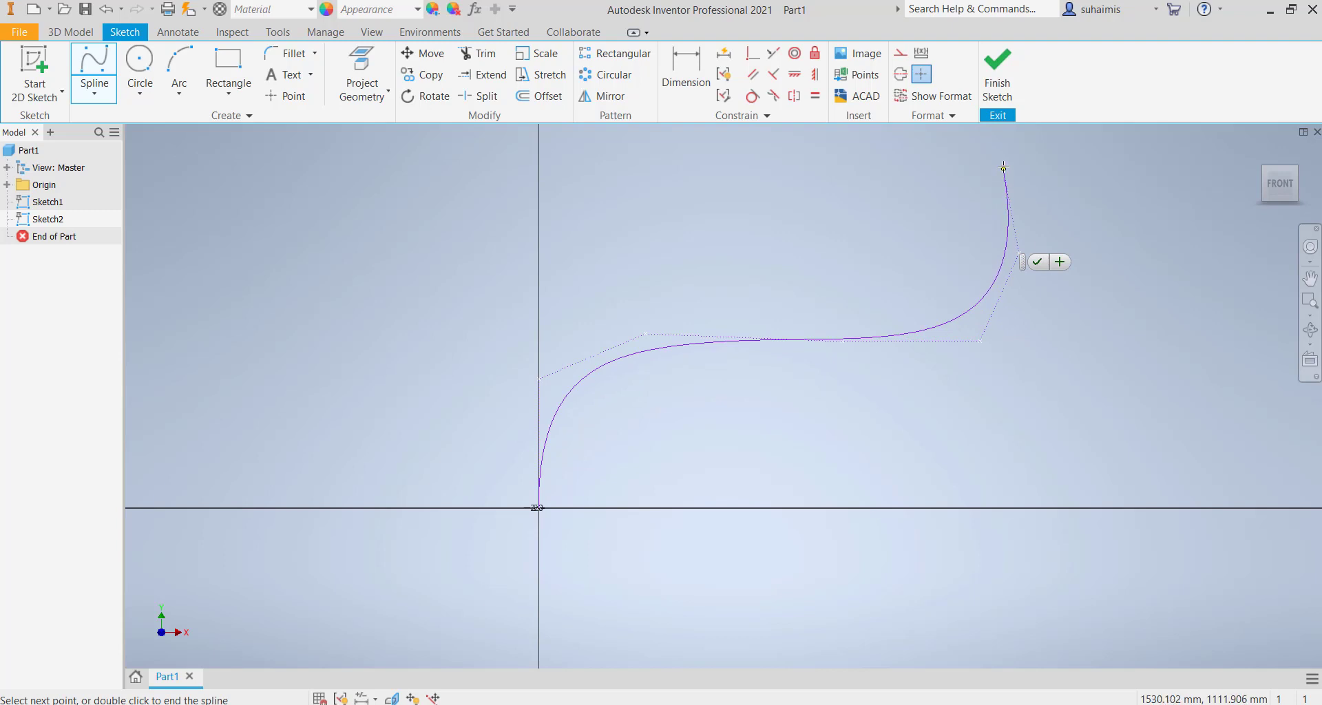
left_click(1010, 158)
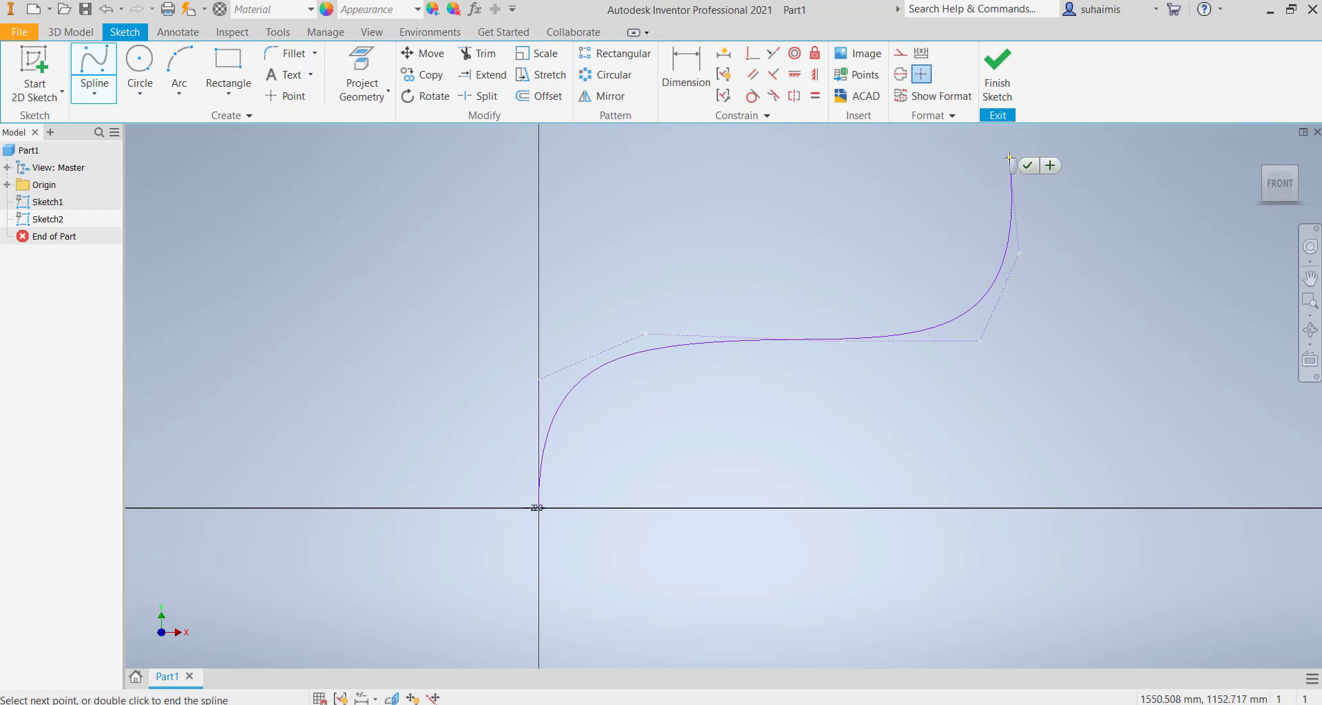
left_click(1027, 165)
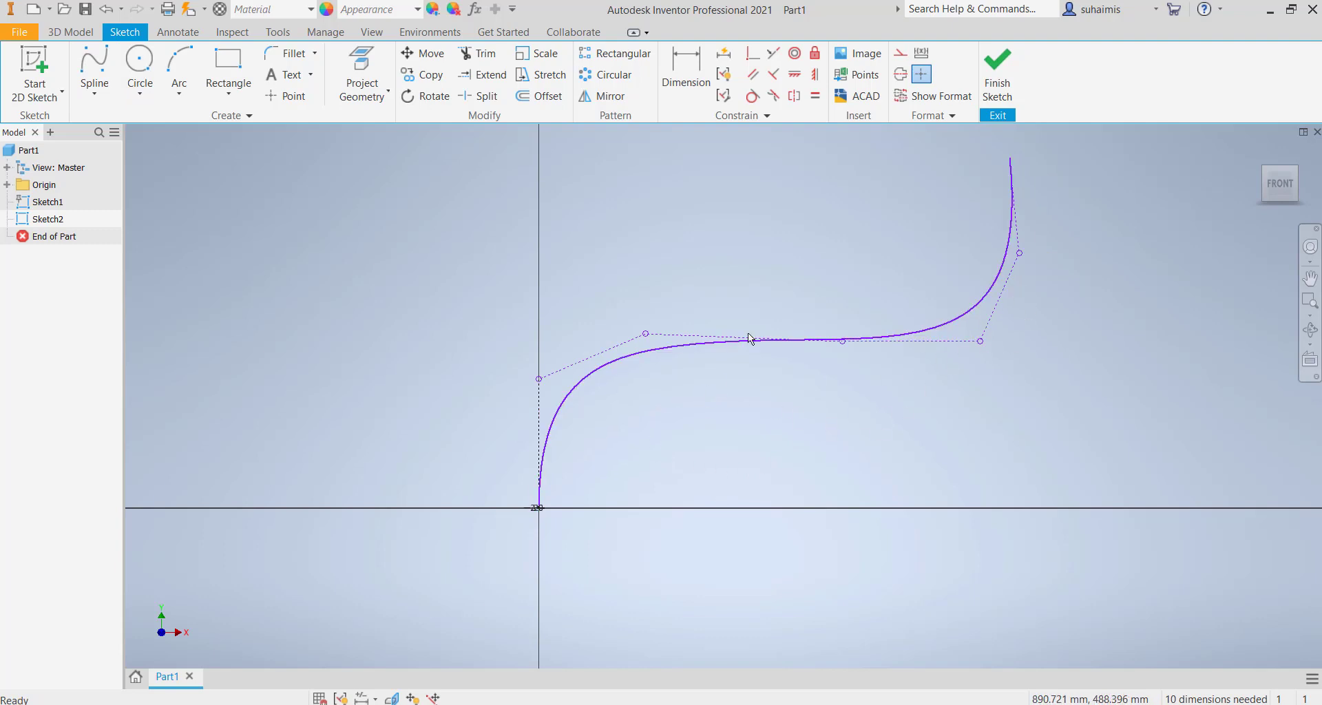
left_click(698, 80)
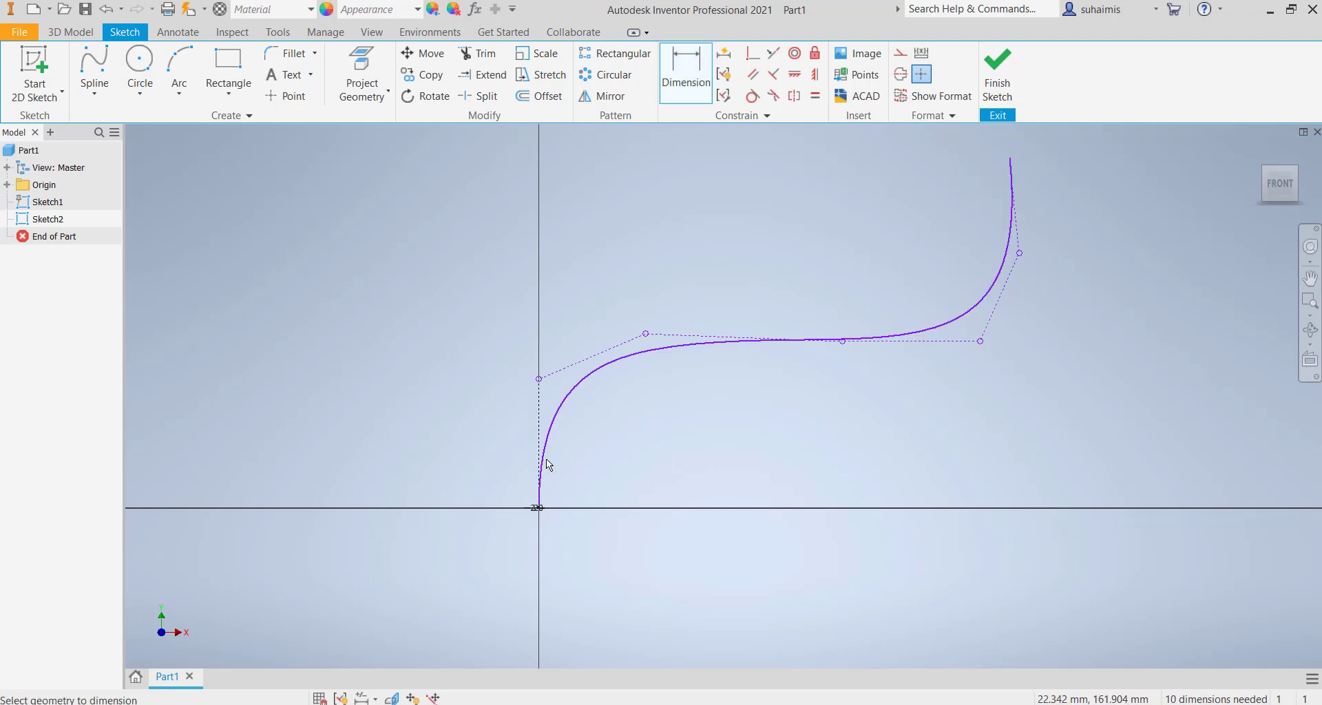
left_click(538, 507)
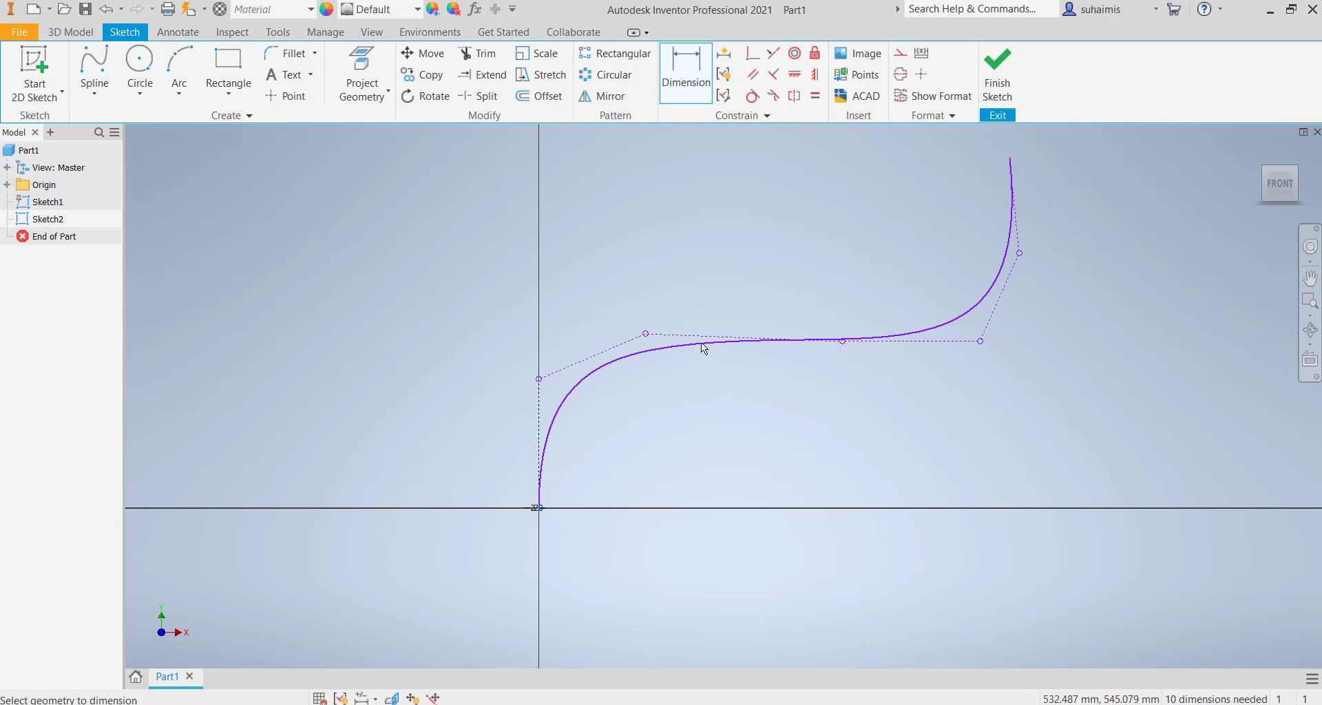
left_click(702, 346)
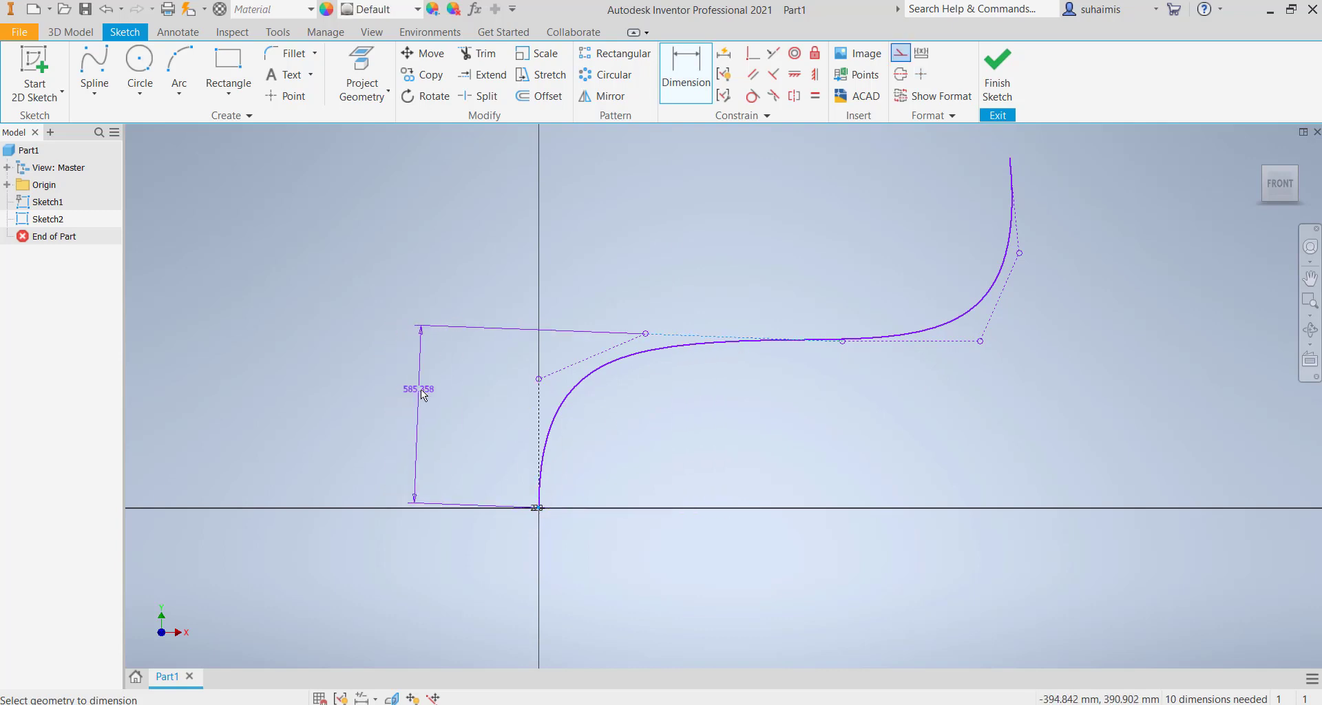
key("Escape")
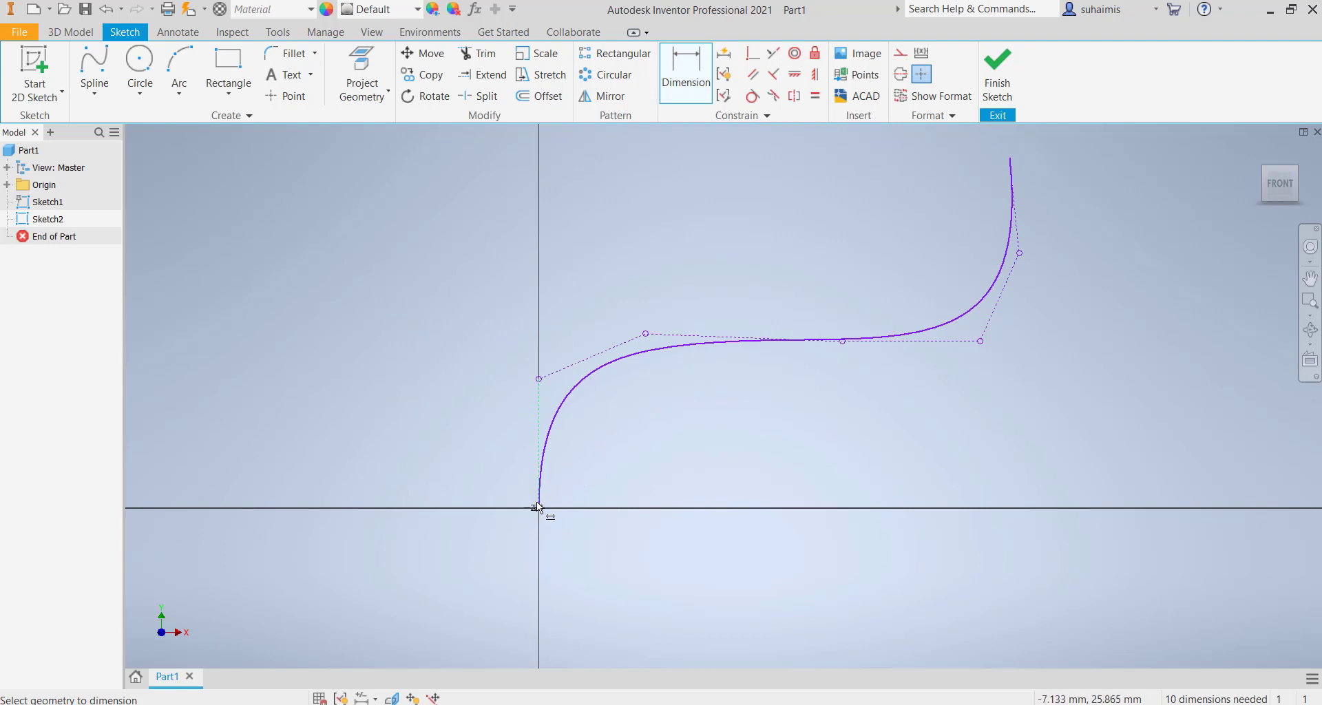
left_click(1010, 159)
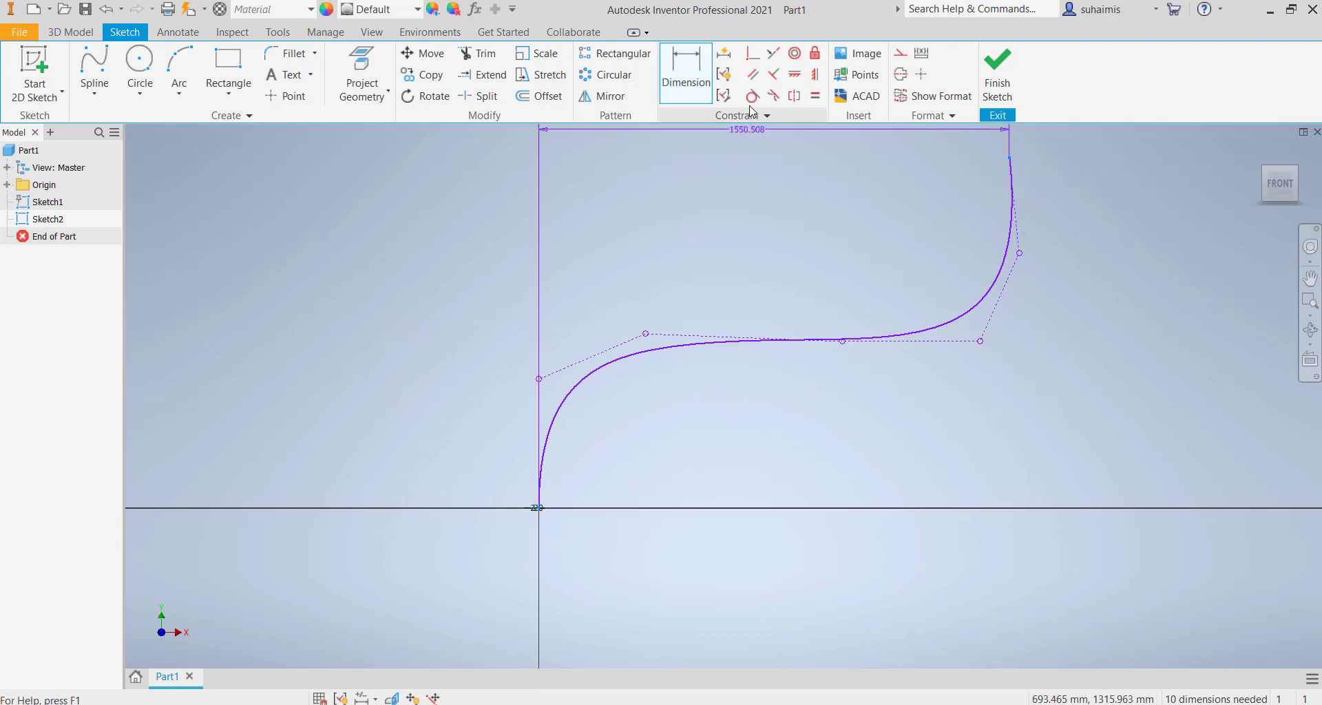
- Dimension the vertical distance from the origin to the spline's upper end as 1200 mm
left_click(682, 78)
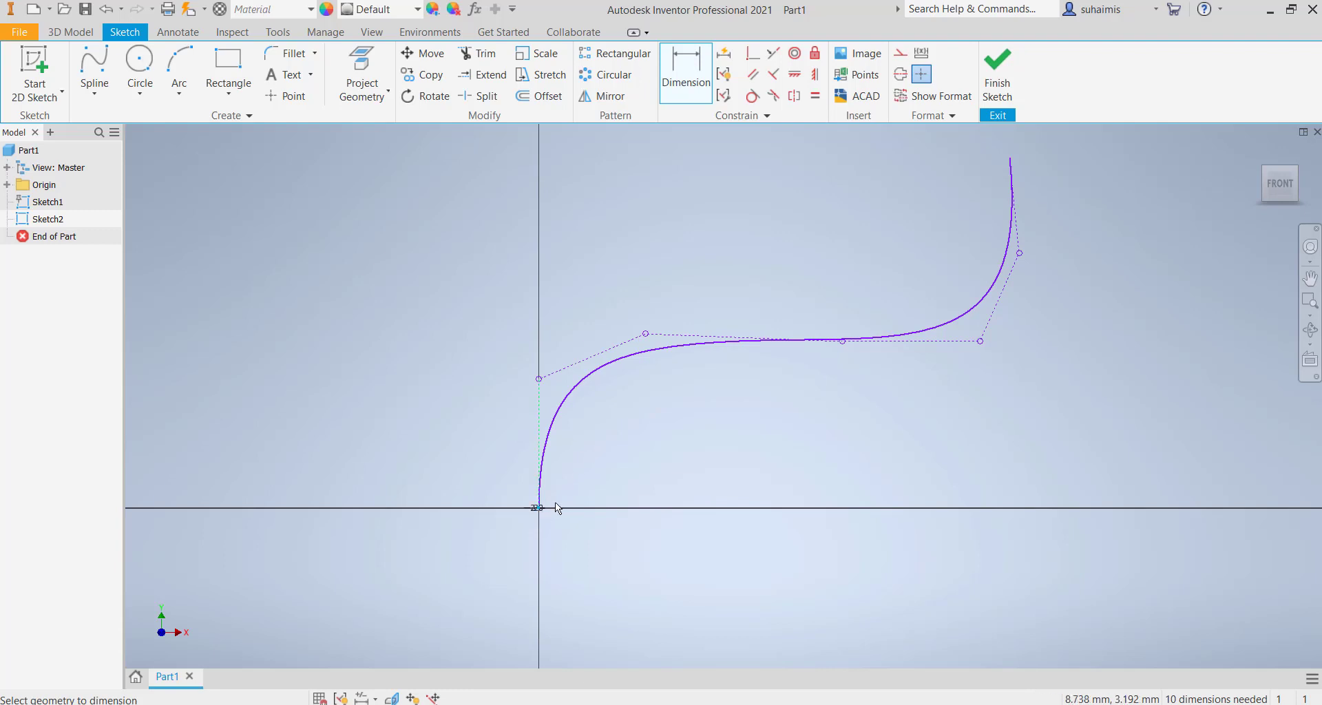
left_click(1011, 159)
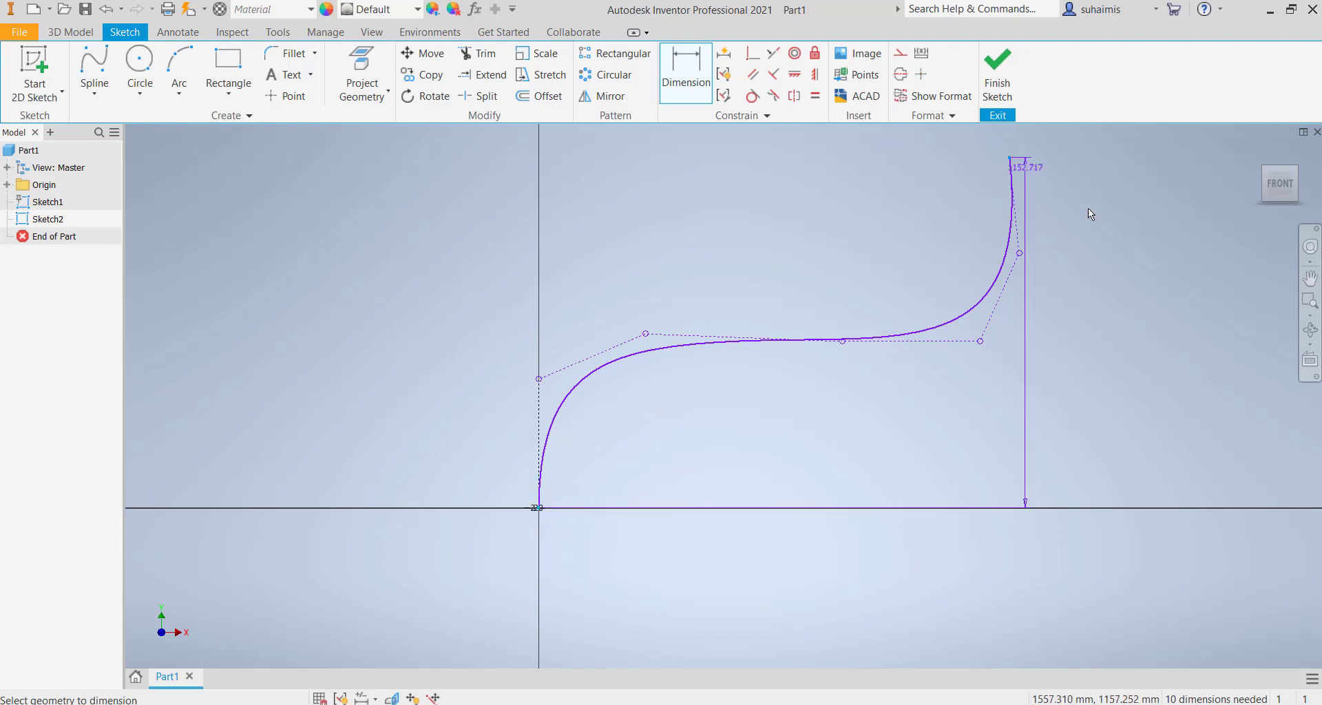
left_click(1140, 324)
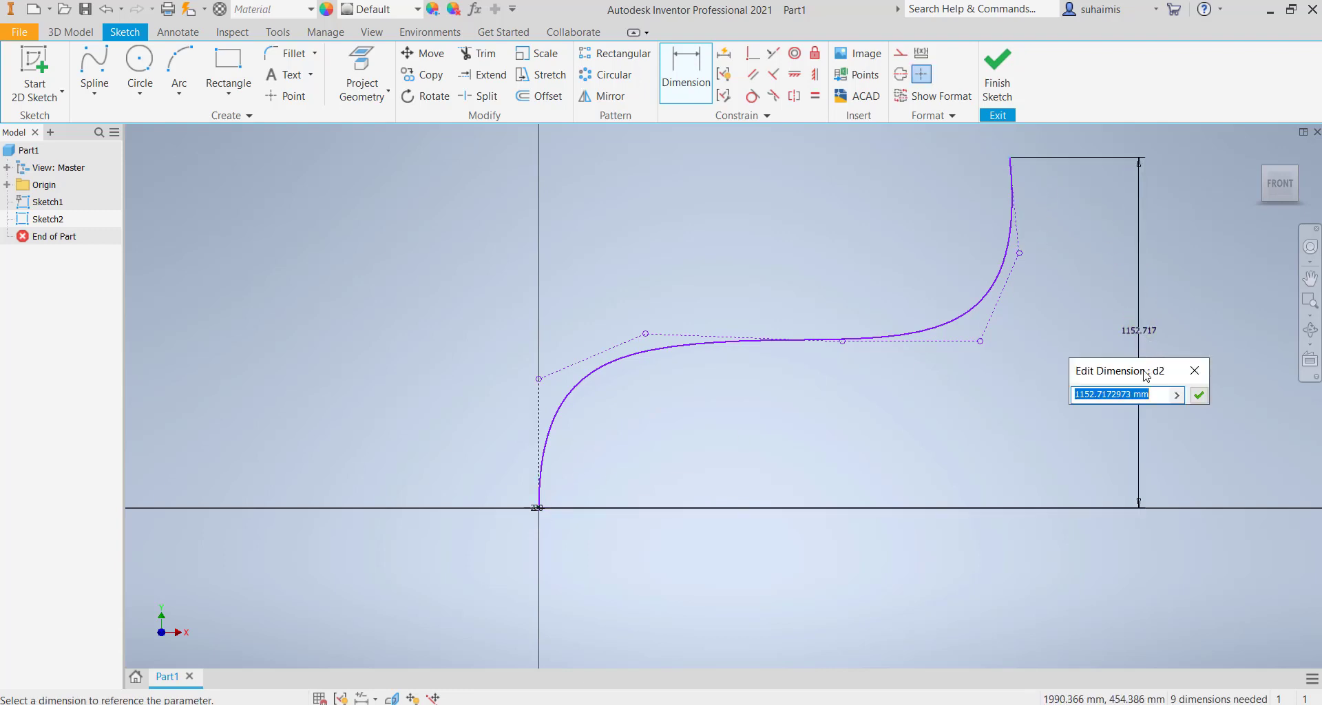
type("1200")
key("Return")
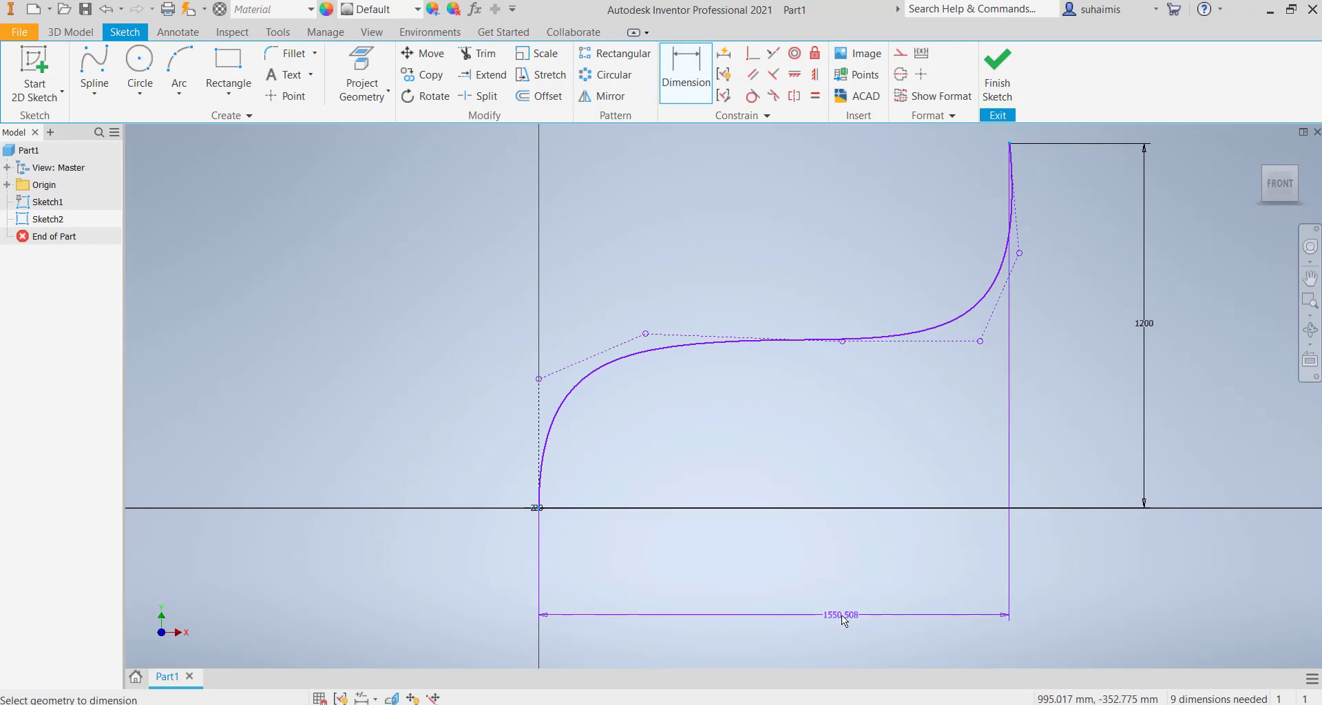
- Dimension the horizontal distance from the origin to the spline's far end as 1600 mm
left_click(795, 587)
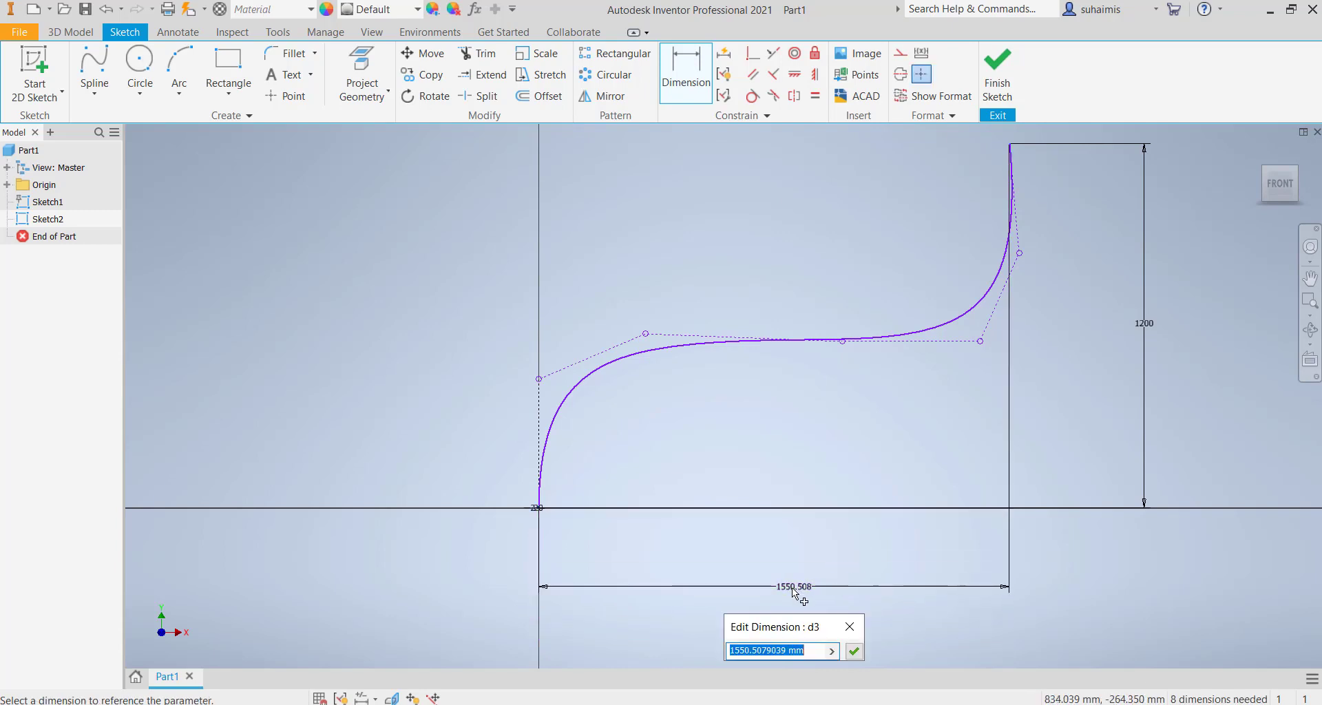
type("1600")
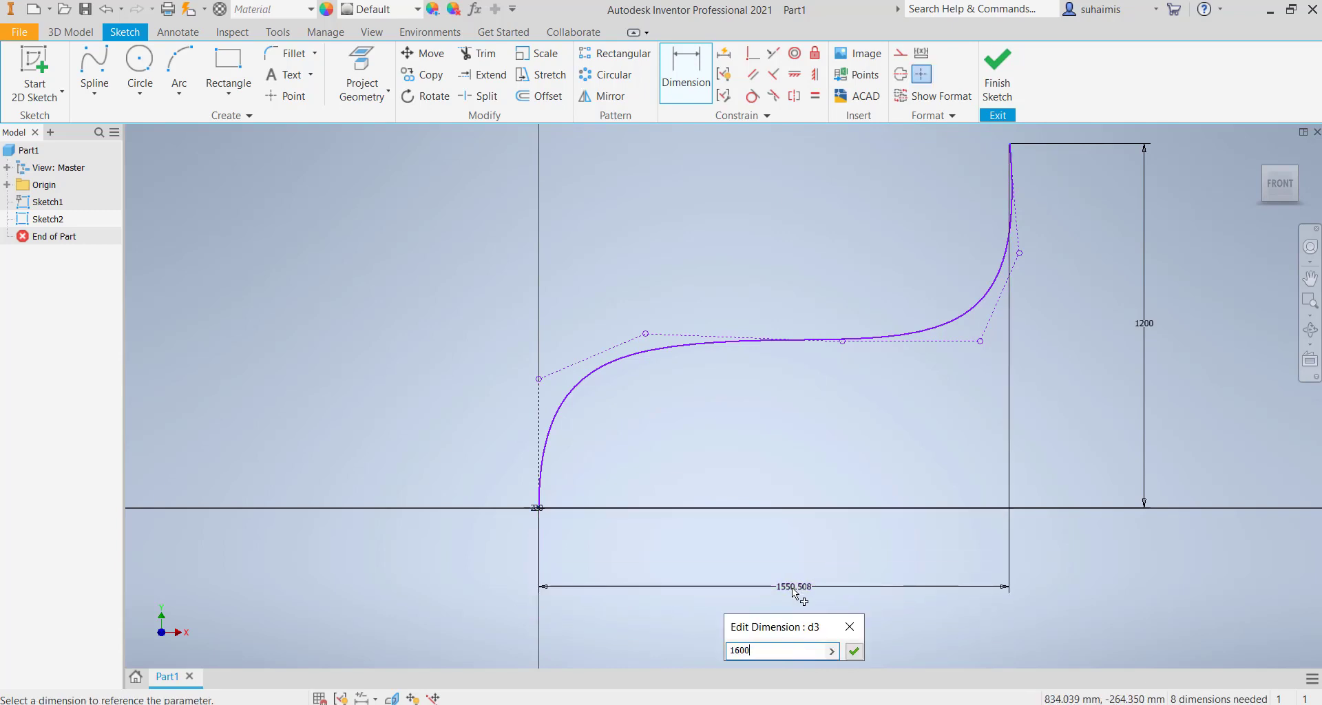
key("Return")
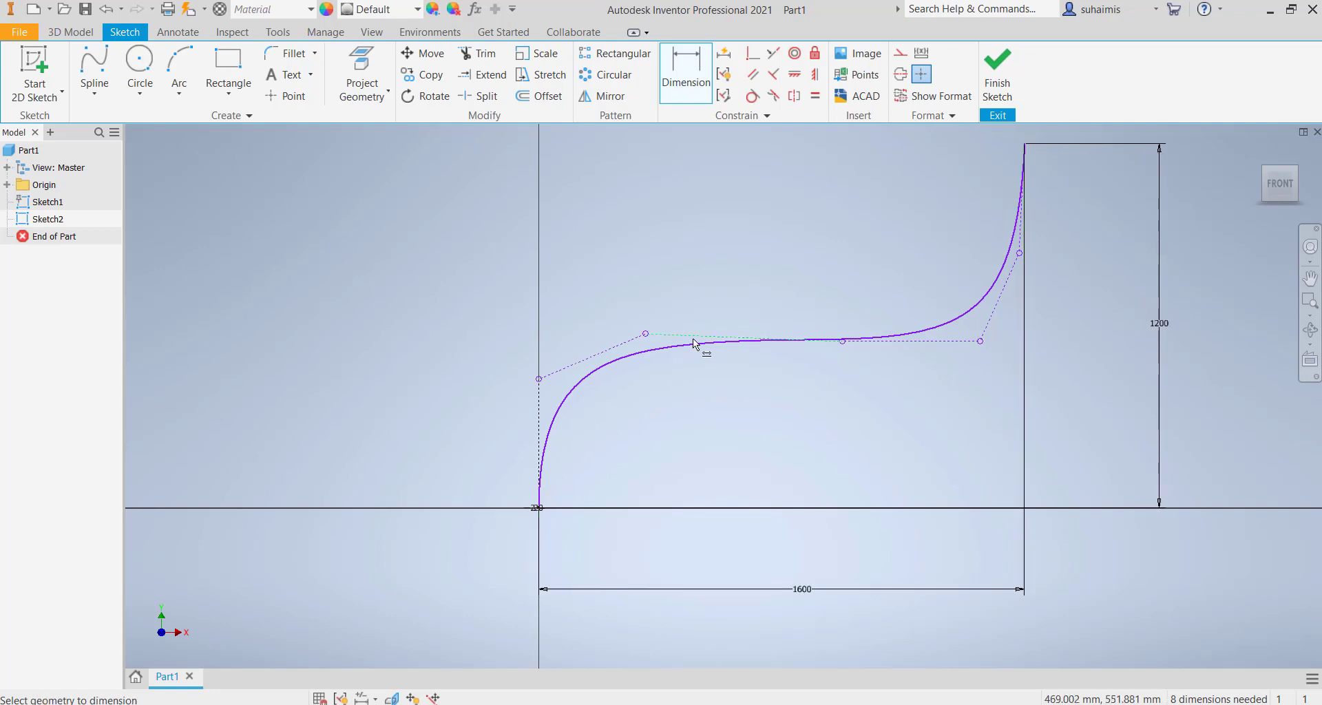
left_click(849, 343)
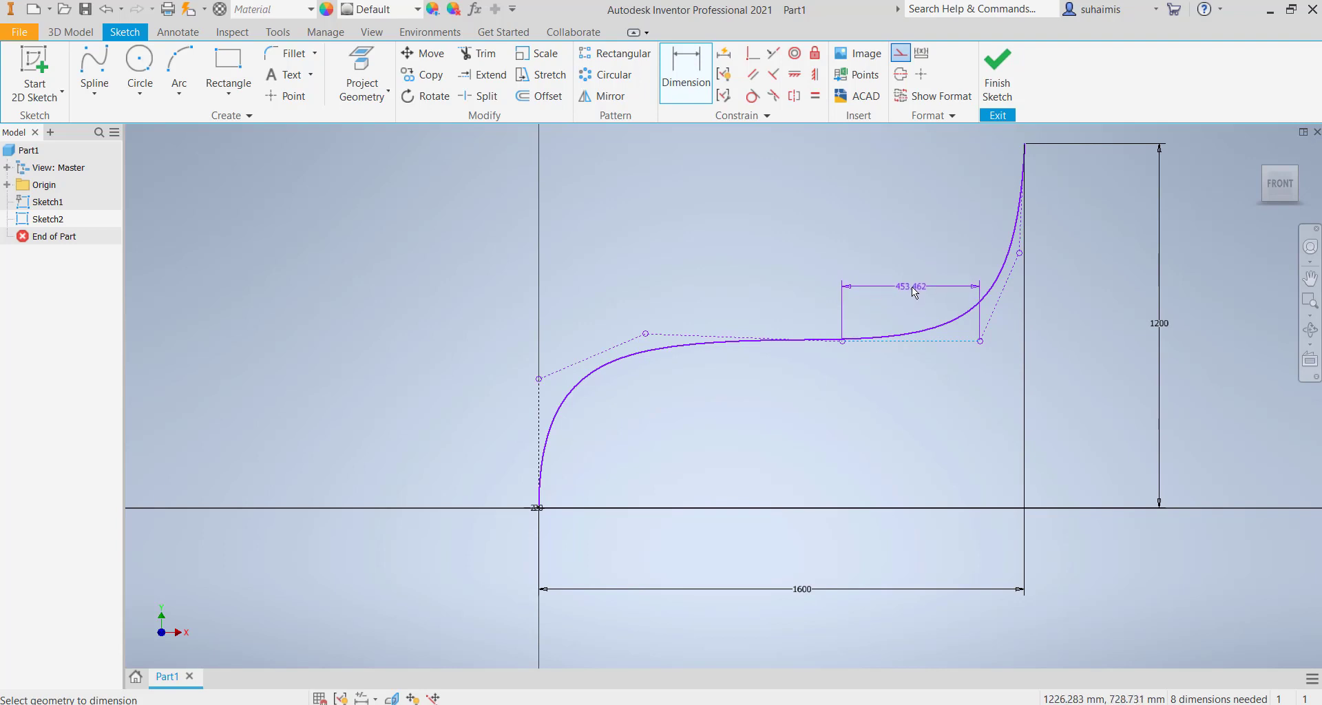
key("Escape")
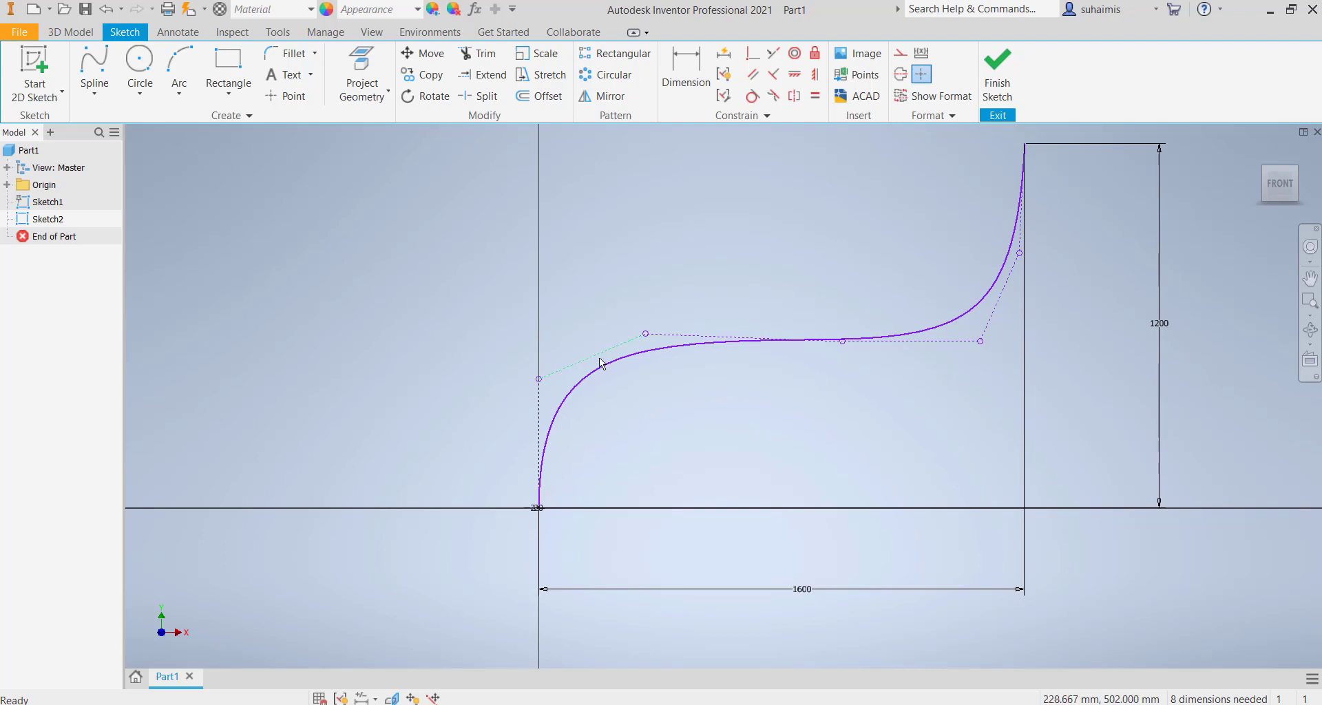
left_click(100, 88)
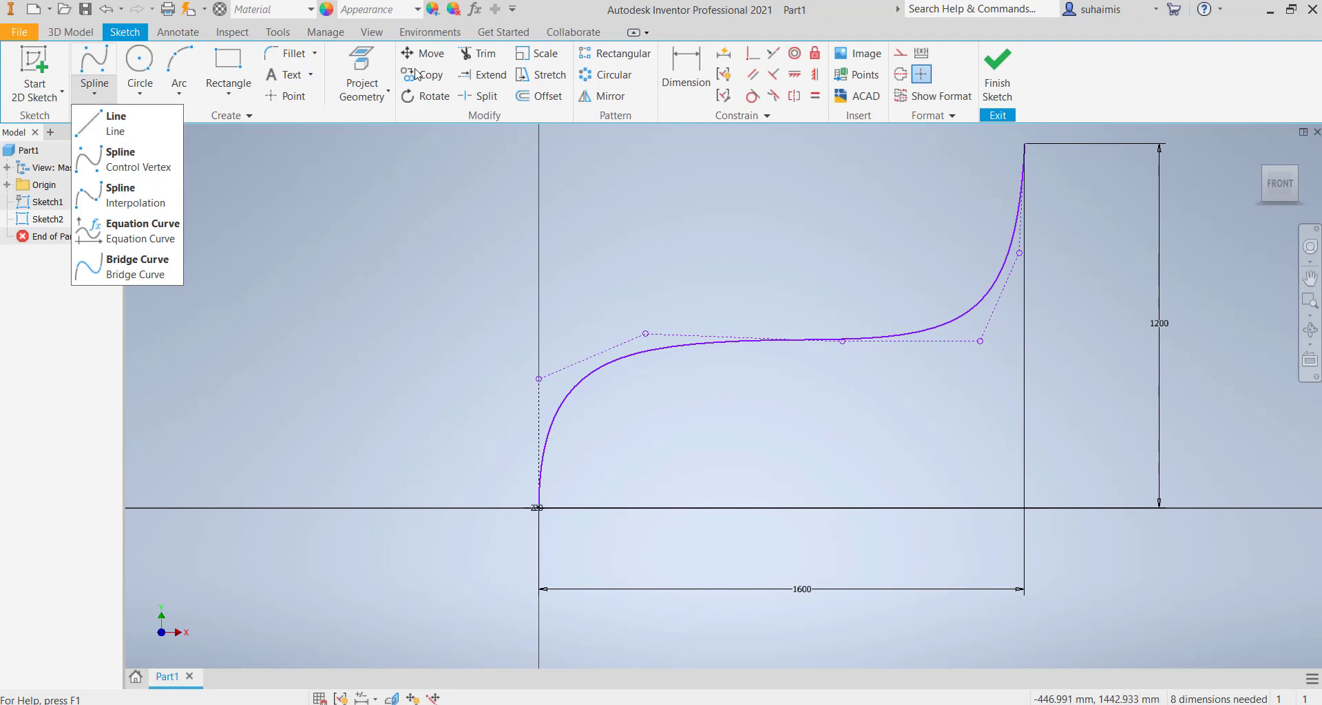
left_click(1104, 96)
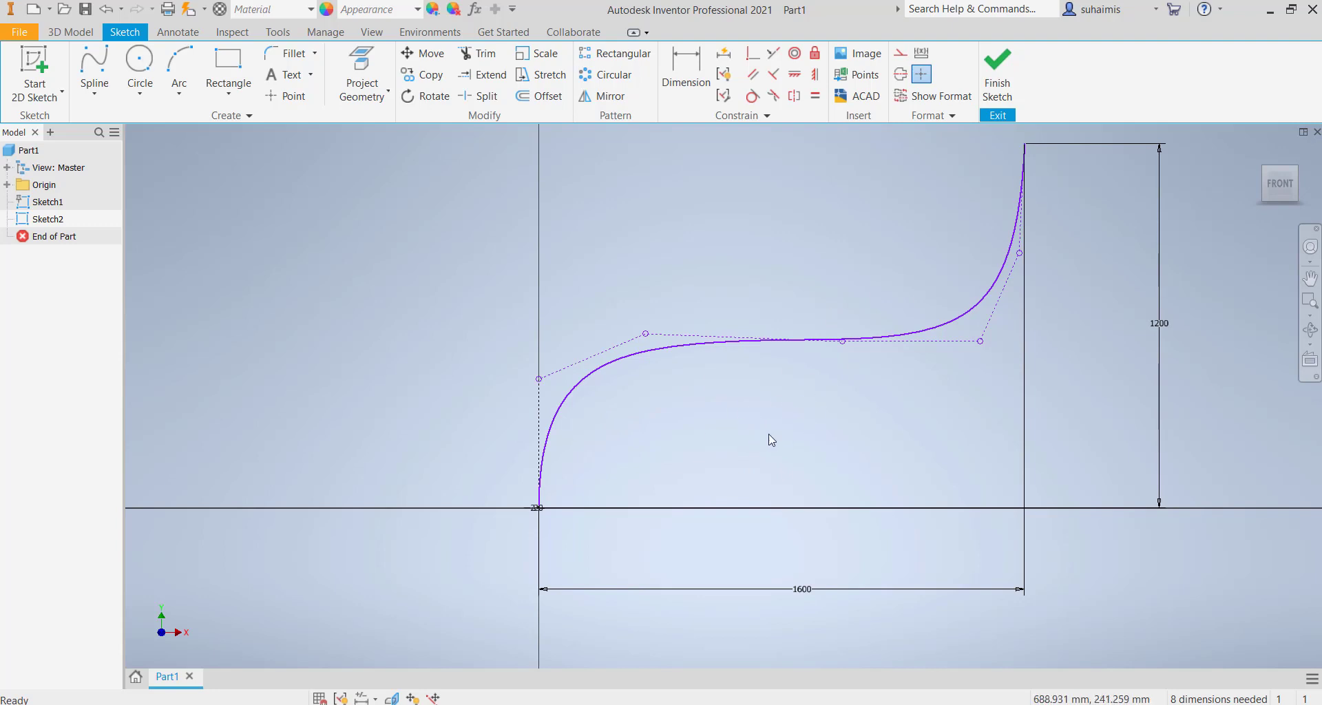
- Finish the path sketch and examine where the ring profile meets the start of the spline
left_click(997, 76)
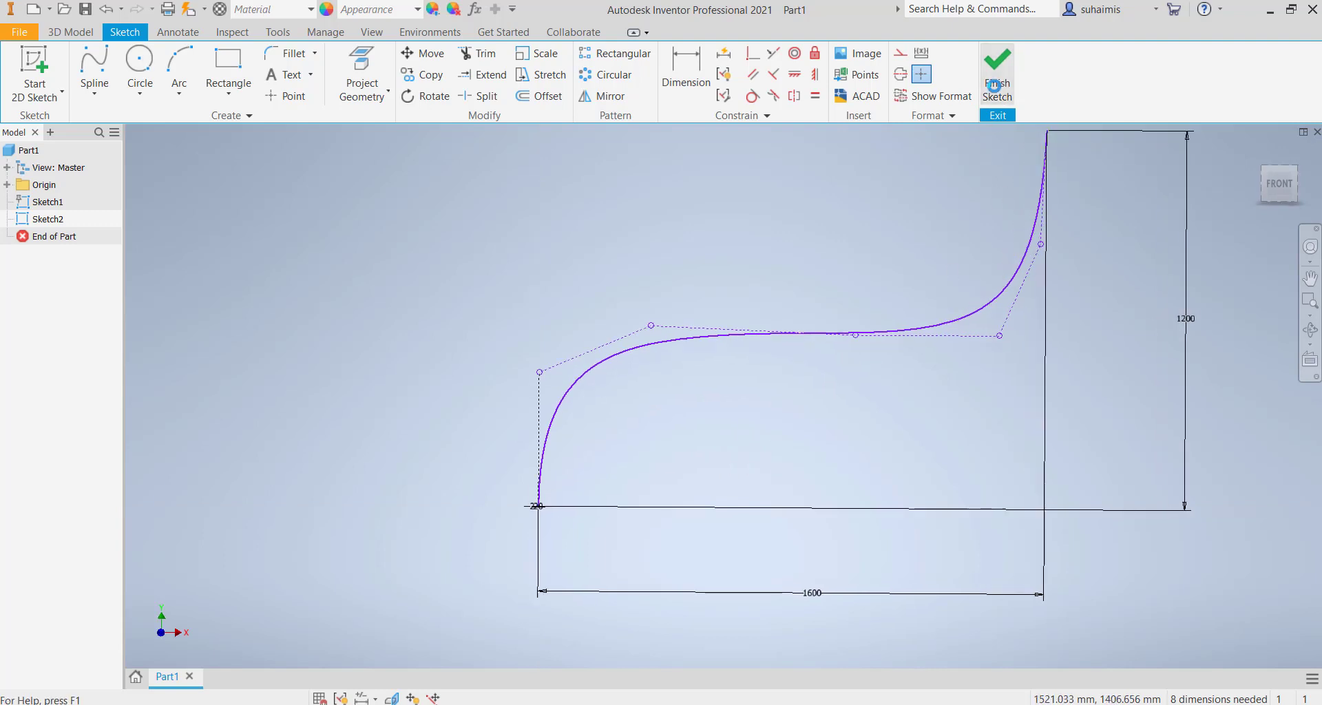
scroll(886, 358, "up", 8)
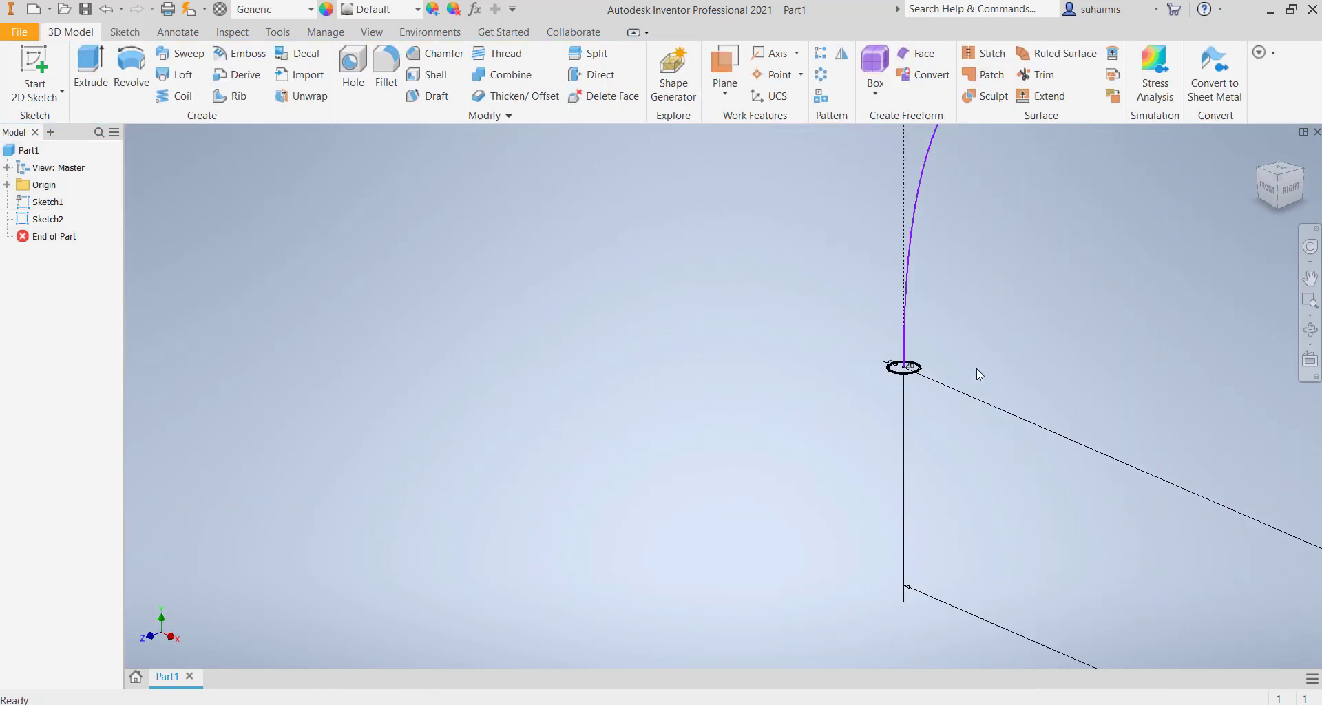
middle_click_drag(1088, 362, 753, 360)
scroll(619, 373, "down", 5)
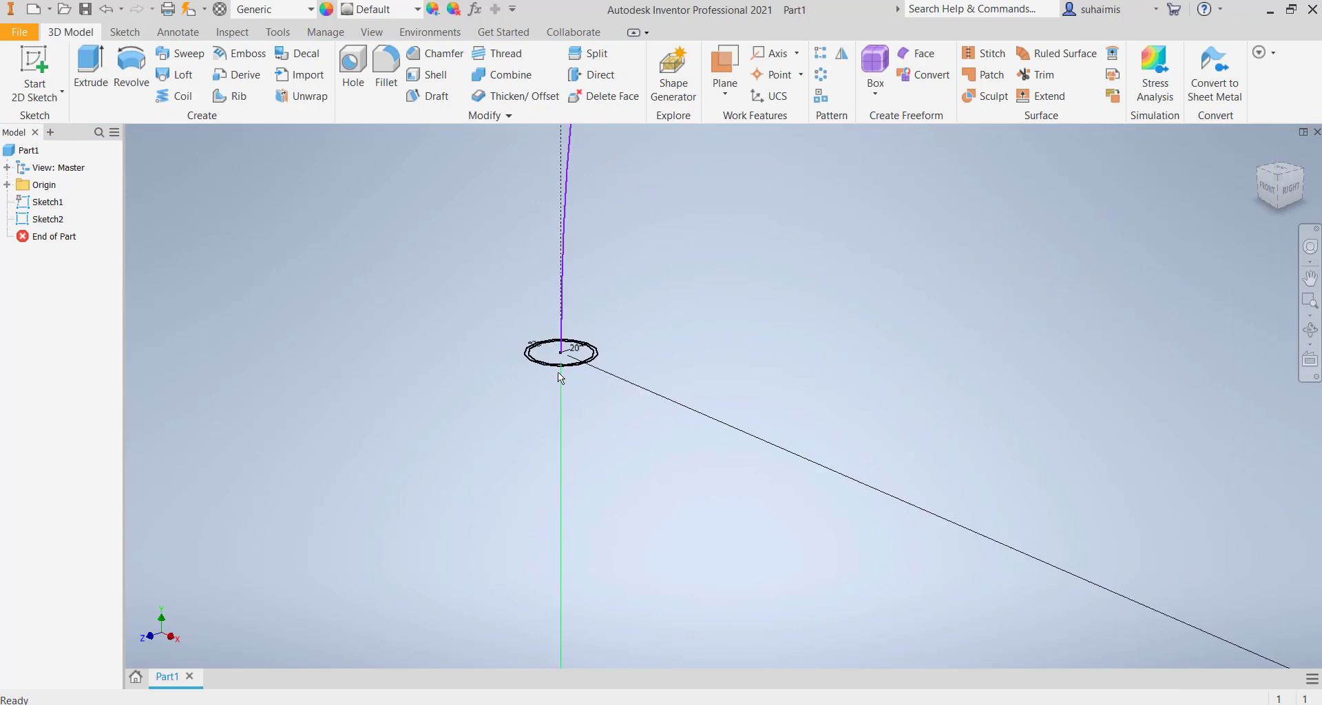
scroll(555, 371, "down", 3)
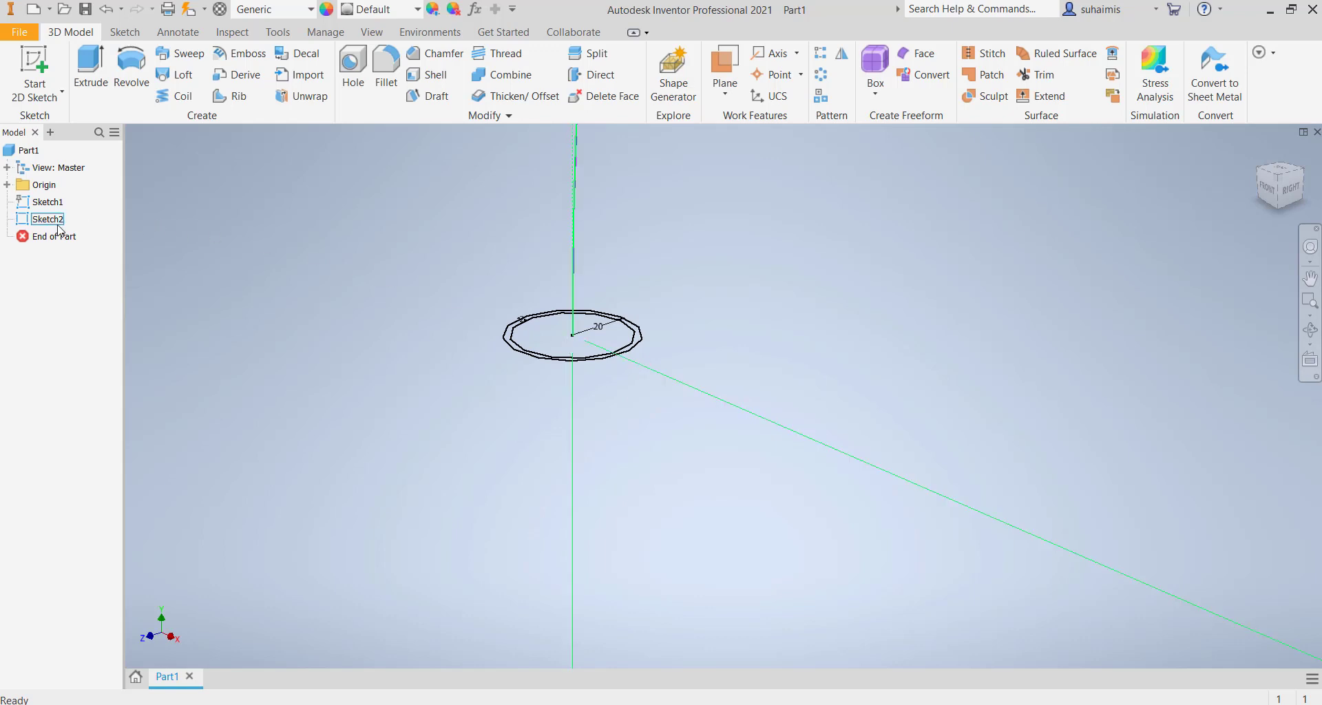
scroll(696, 316, "up", 8)
mouse_move(696, 316)
middle_mouse_down()
mouse_move(1022, 298)
mouse_move(1029, 309)
mouse_move(766, 368)
middle_mouse_up()
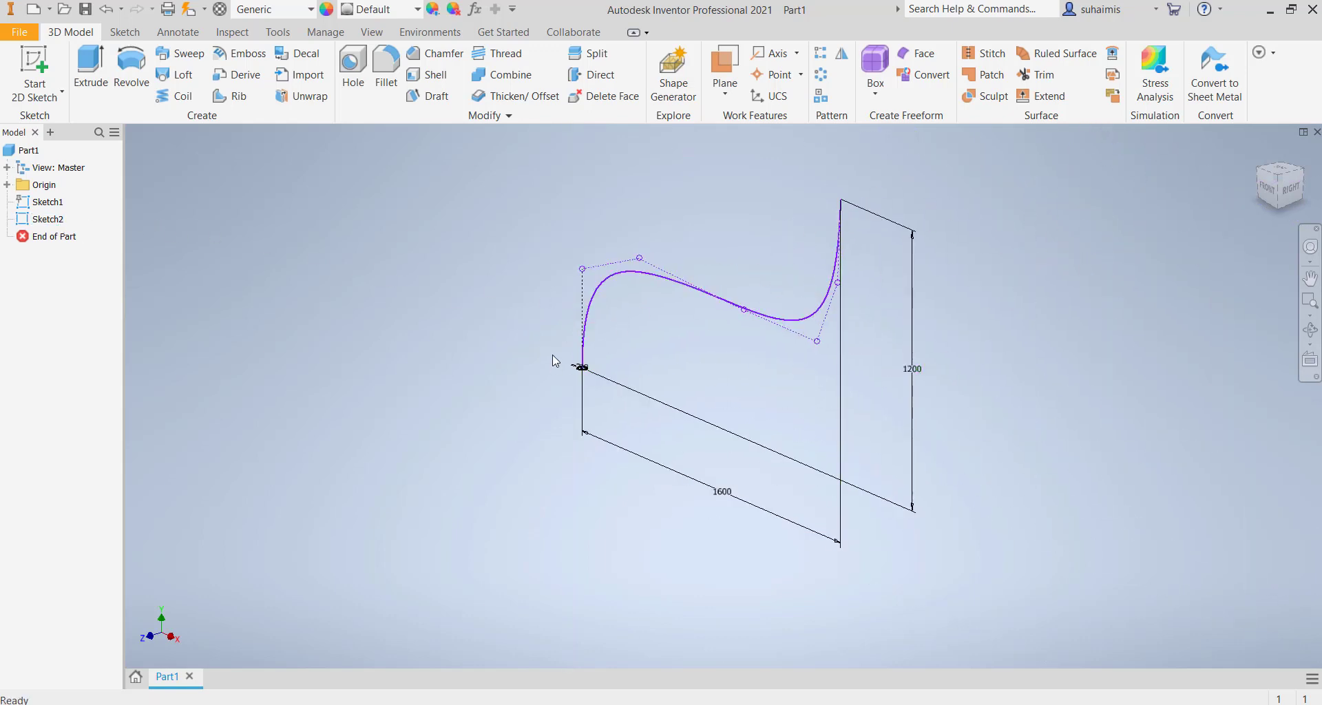
scroll(417, 286, "down", 3)
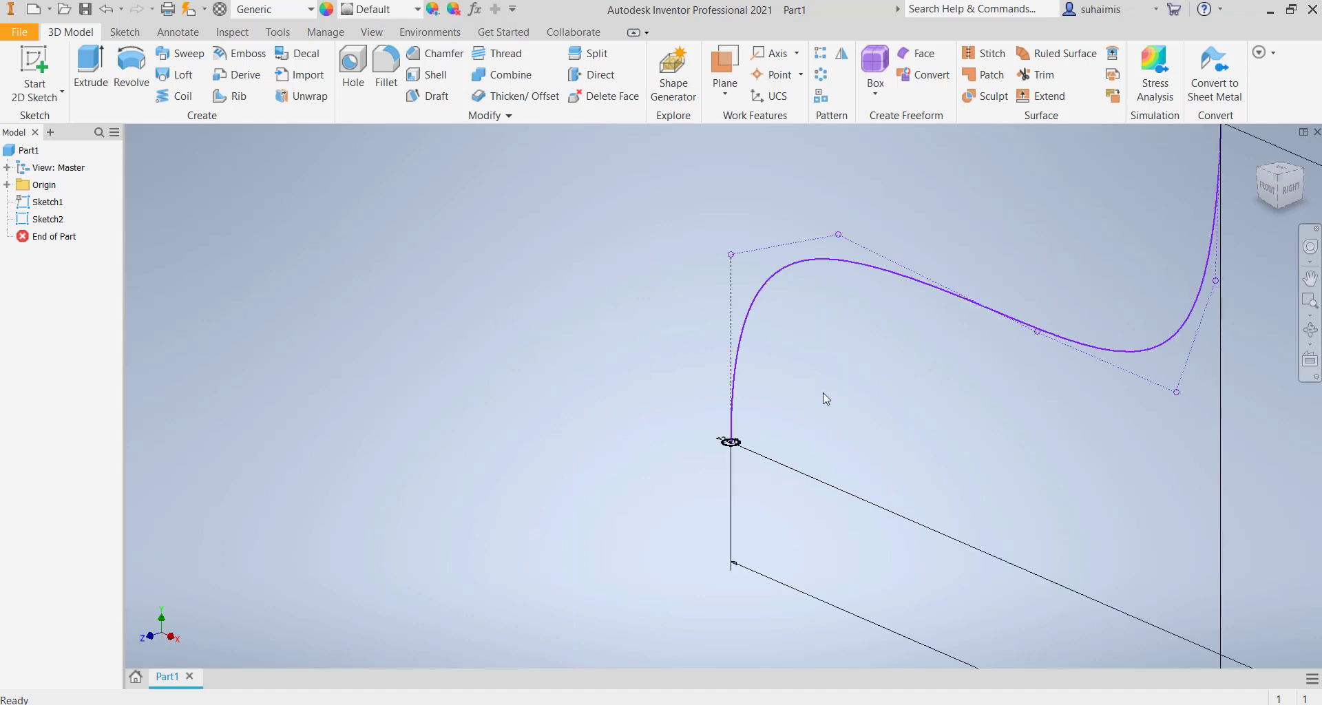
middle_click_drag(824, 394, 608, 395)
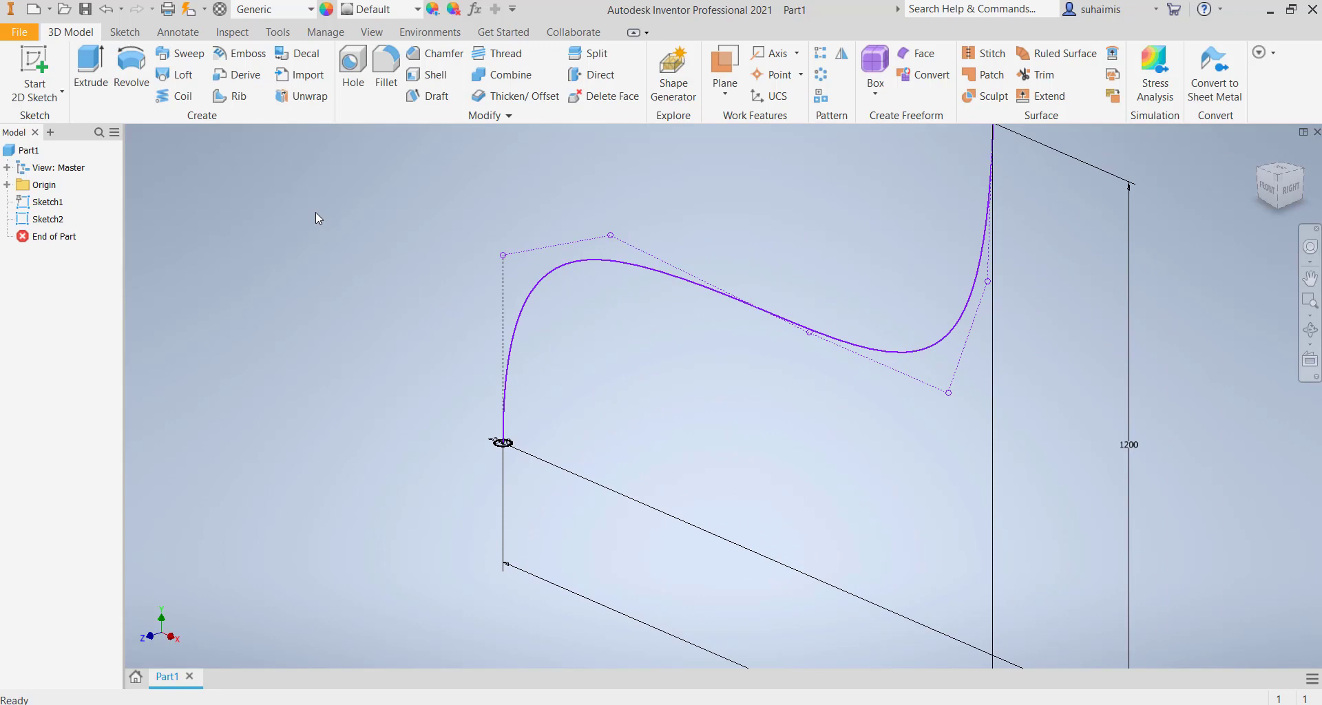
- Start a Sweep and choose the ring area between the two concentric circles as its profile
left_click(186, 55)
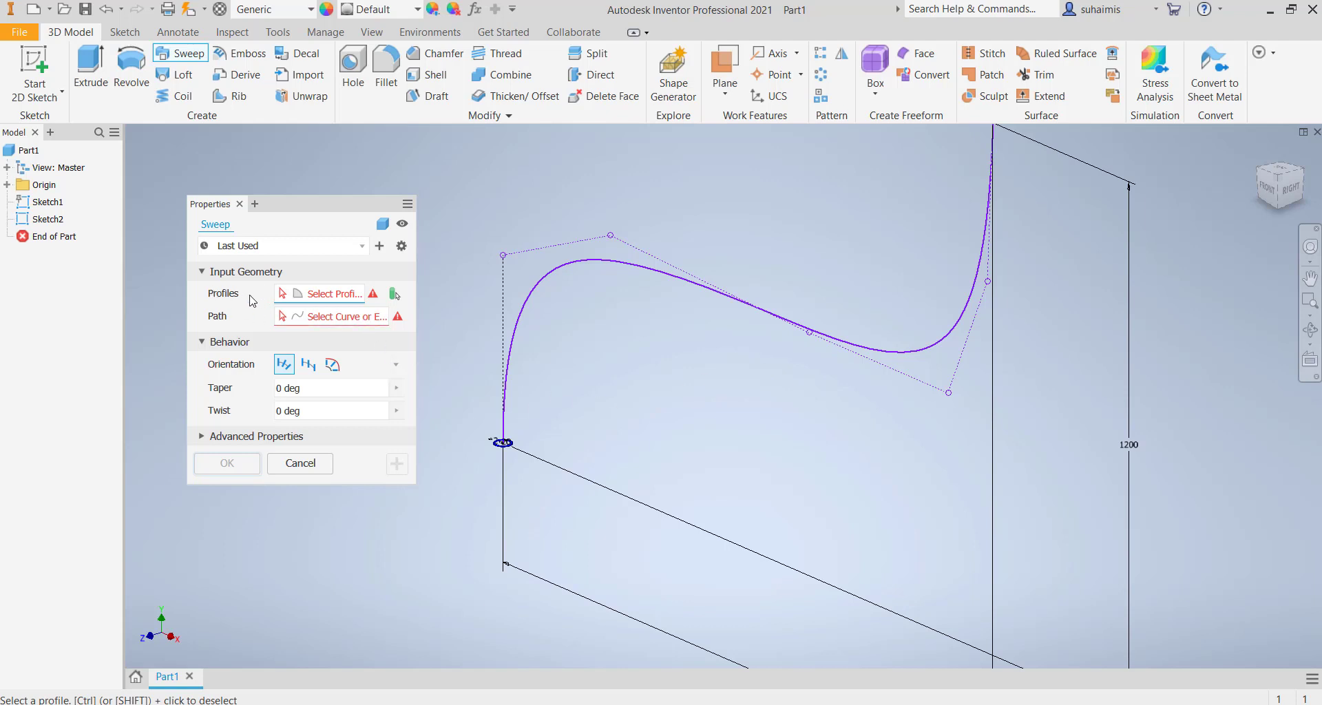
scroll(518, 453, "down", 10)
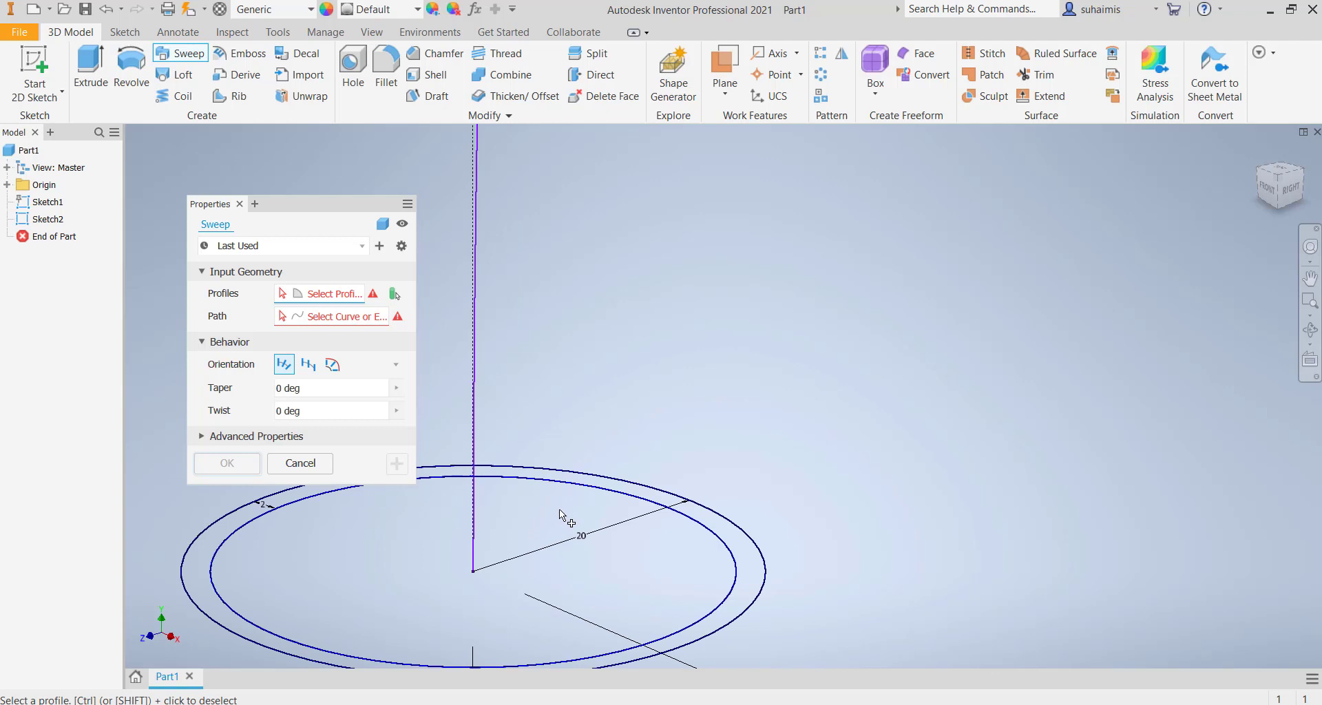
scroll(559, 509, "up", 3)
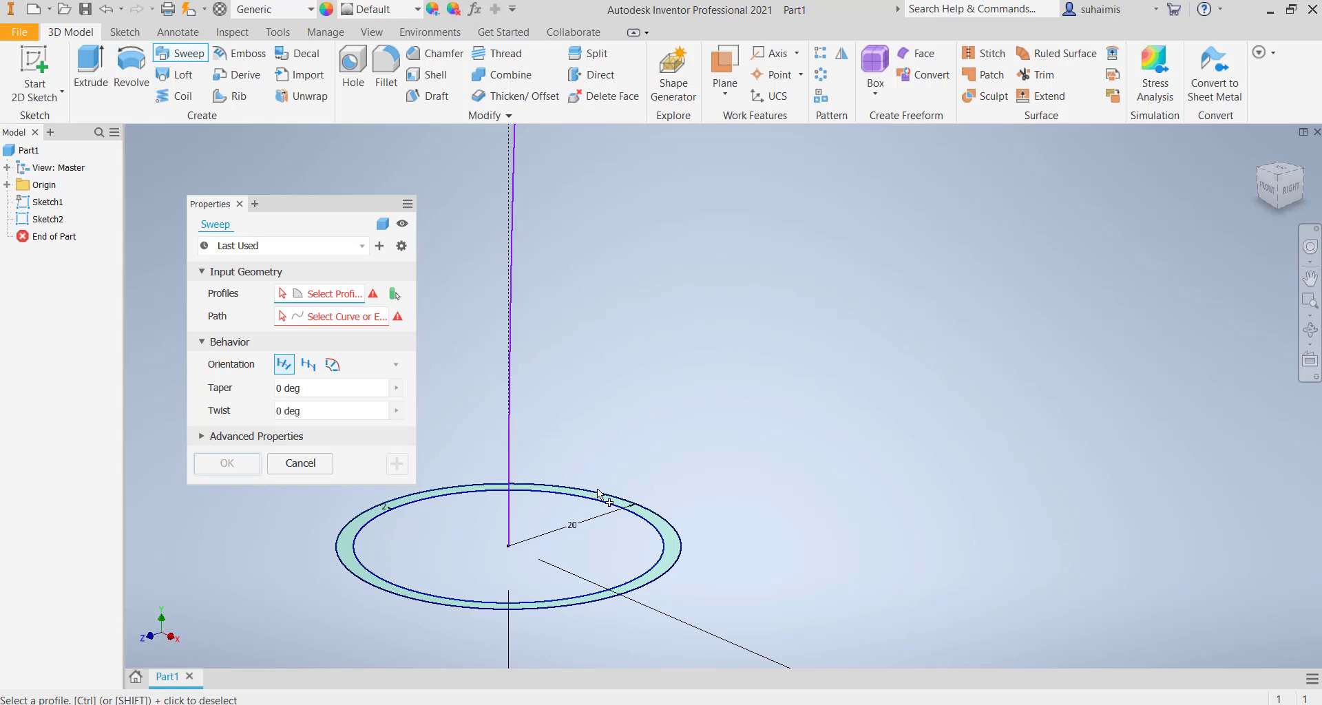
left_click(647, 518)
- Choose the S-shaped spline as the sweep path and create the tube with 0 deg taper and twist
scroll(711, 506, "down", 5)
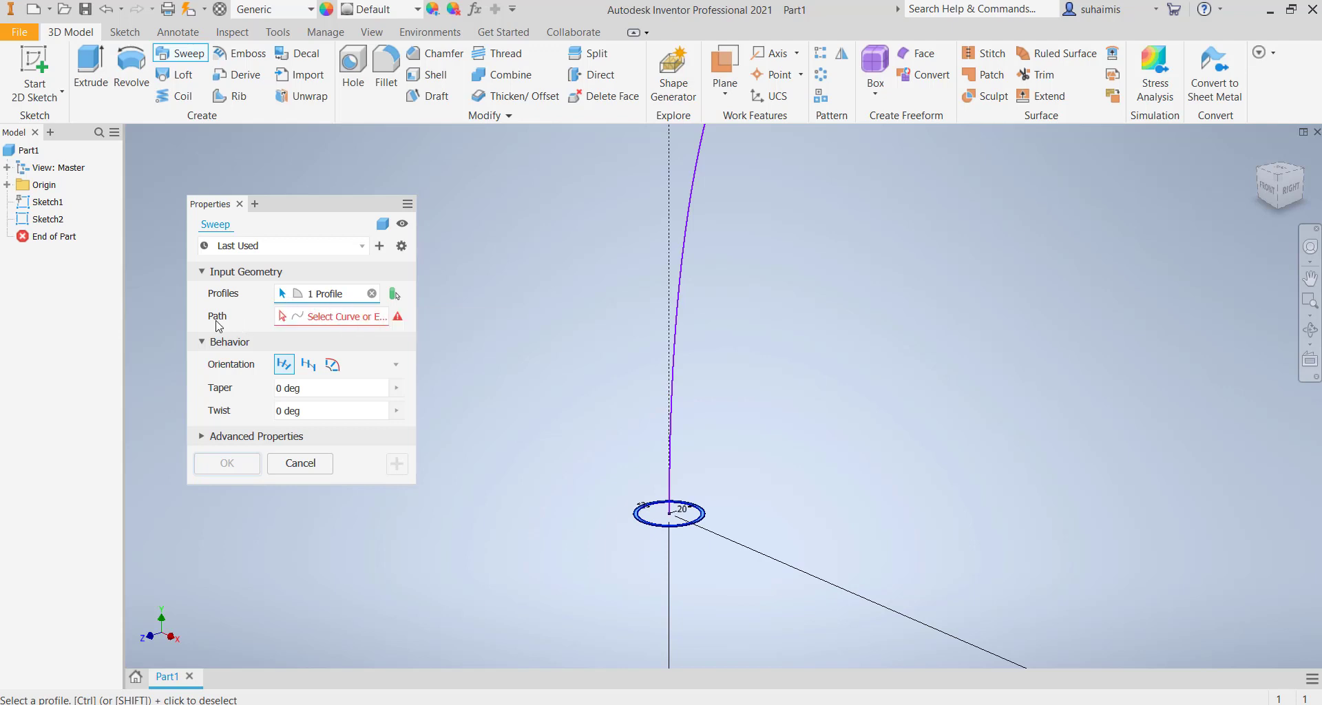
scroll(701, 336, "up", 5)
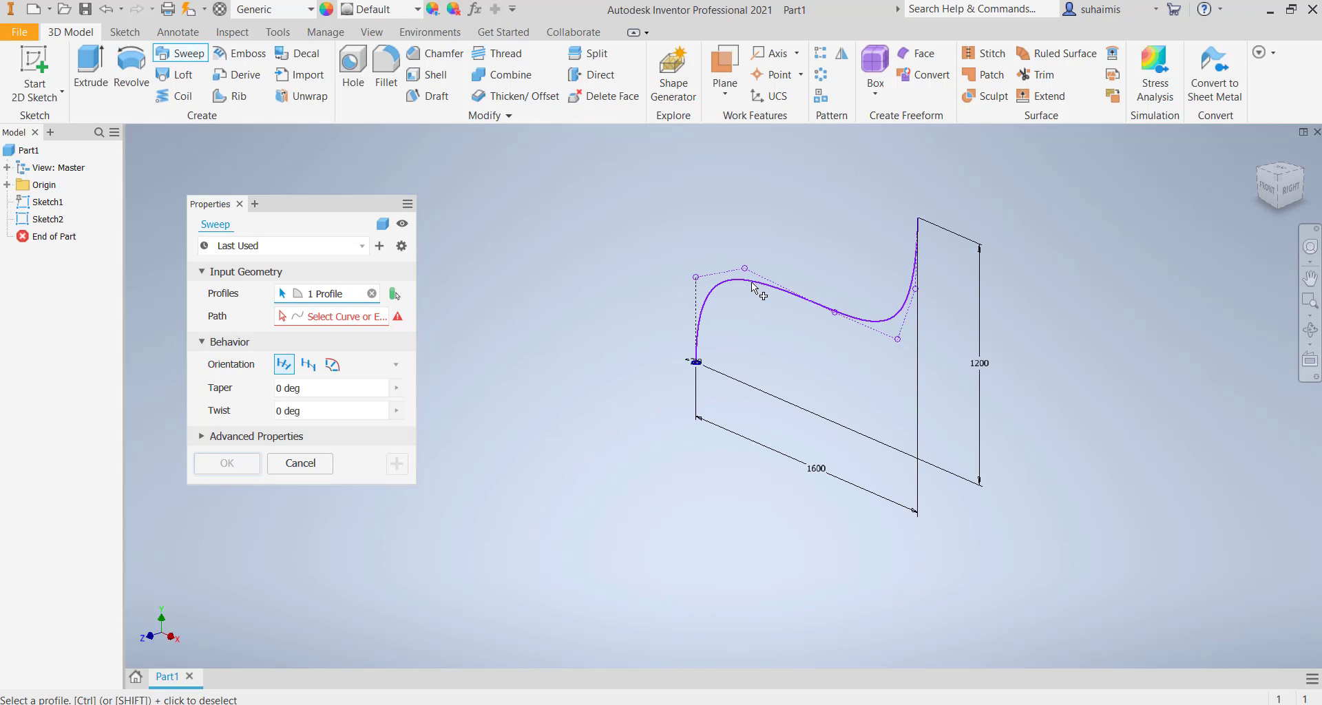
scroll(713, 294, "down", 5)
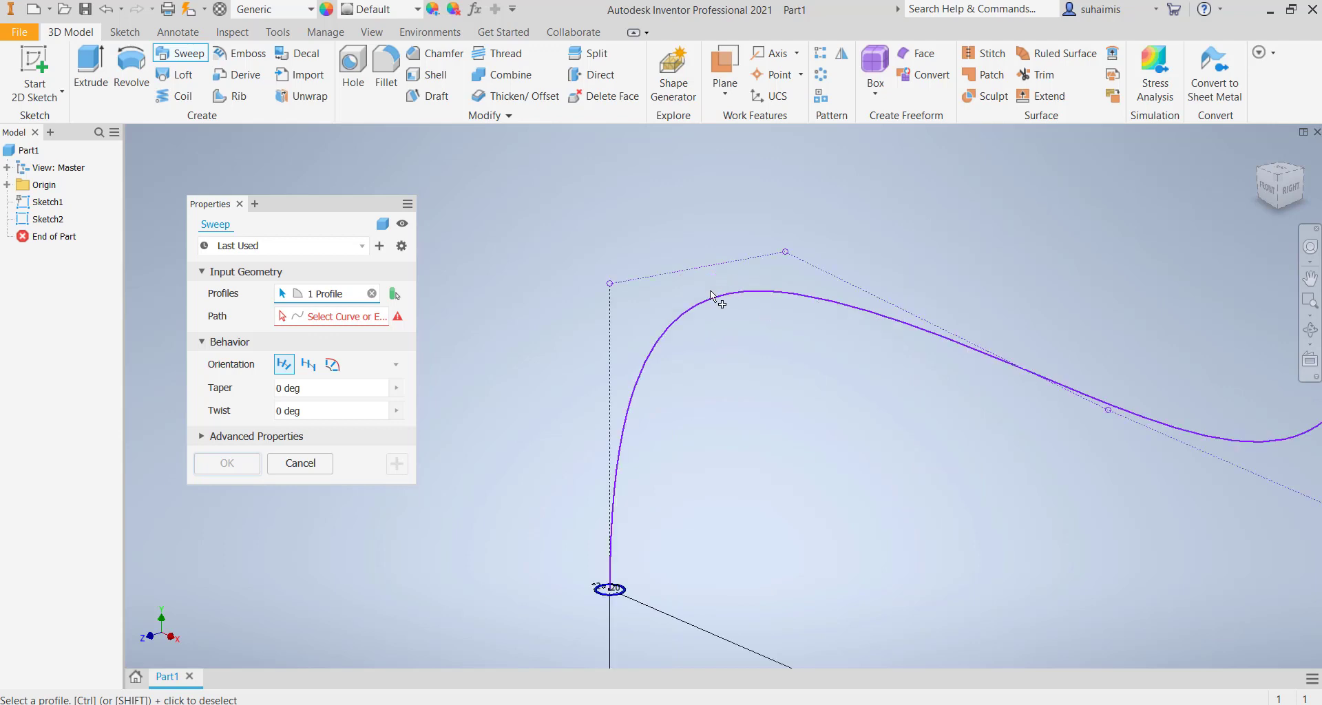
left_click(297, 318)
left_click(679, 312)
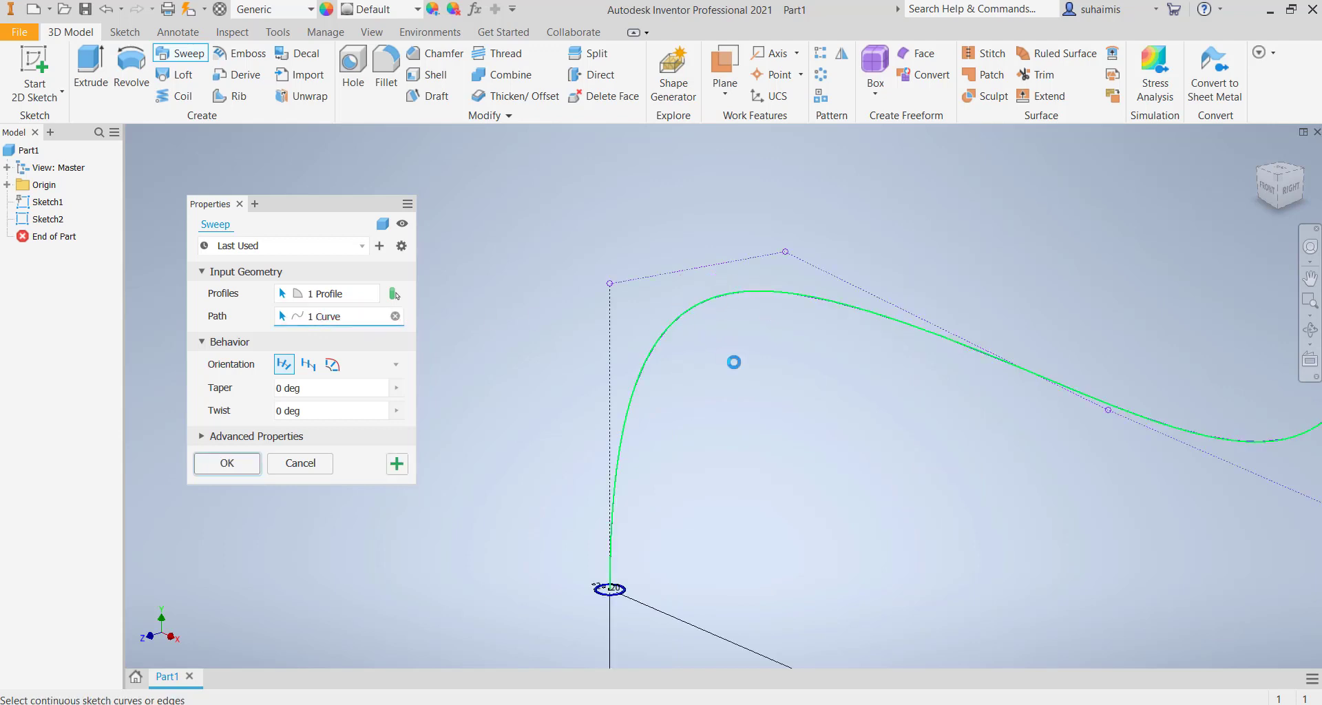
scroll(807, 423, "up", 5)
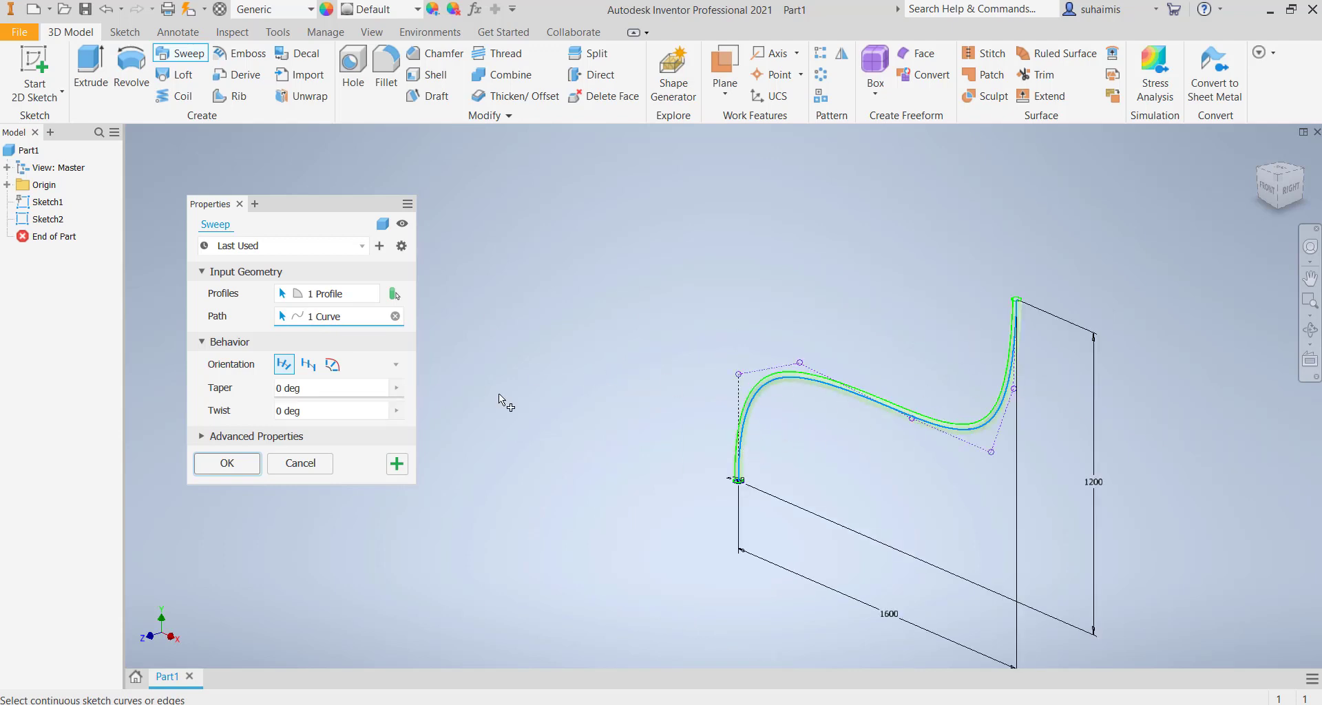
scroll(772, 409, "down", 5)
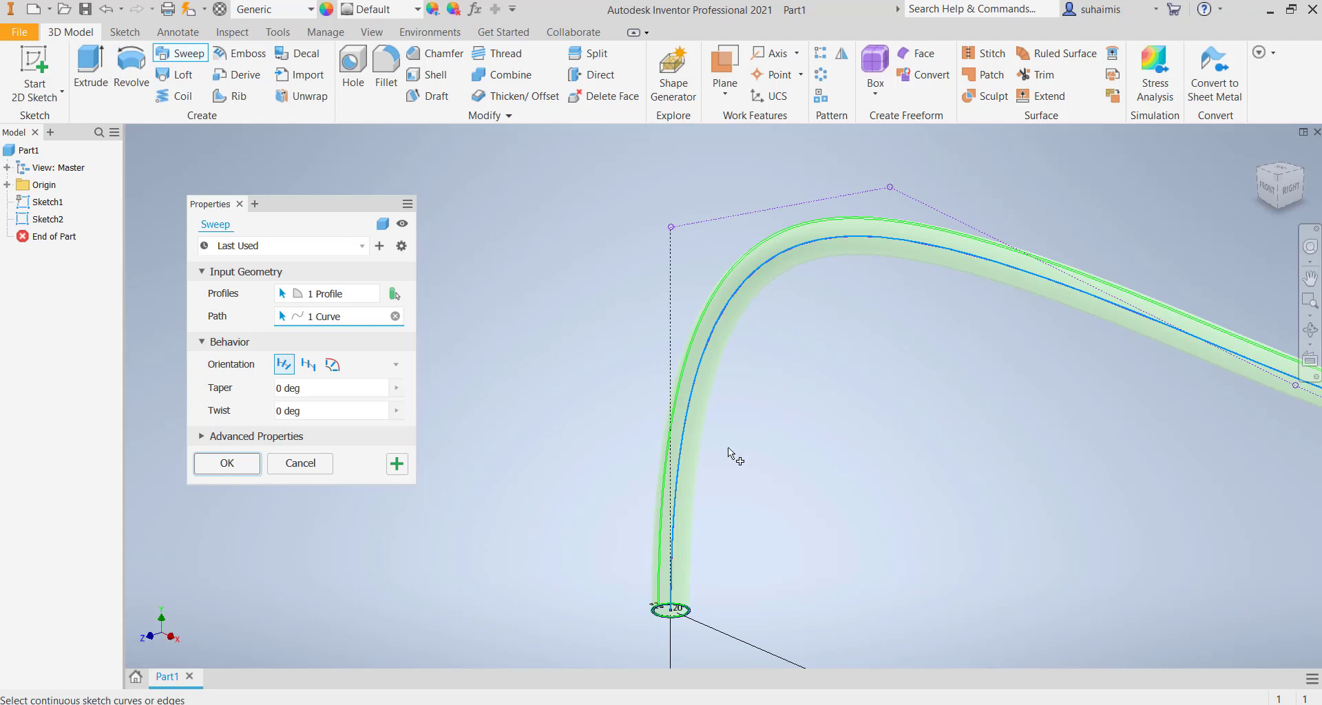
scroll(832, 427, "up", 5)
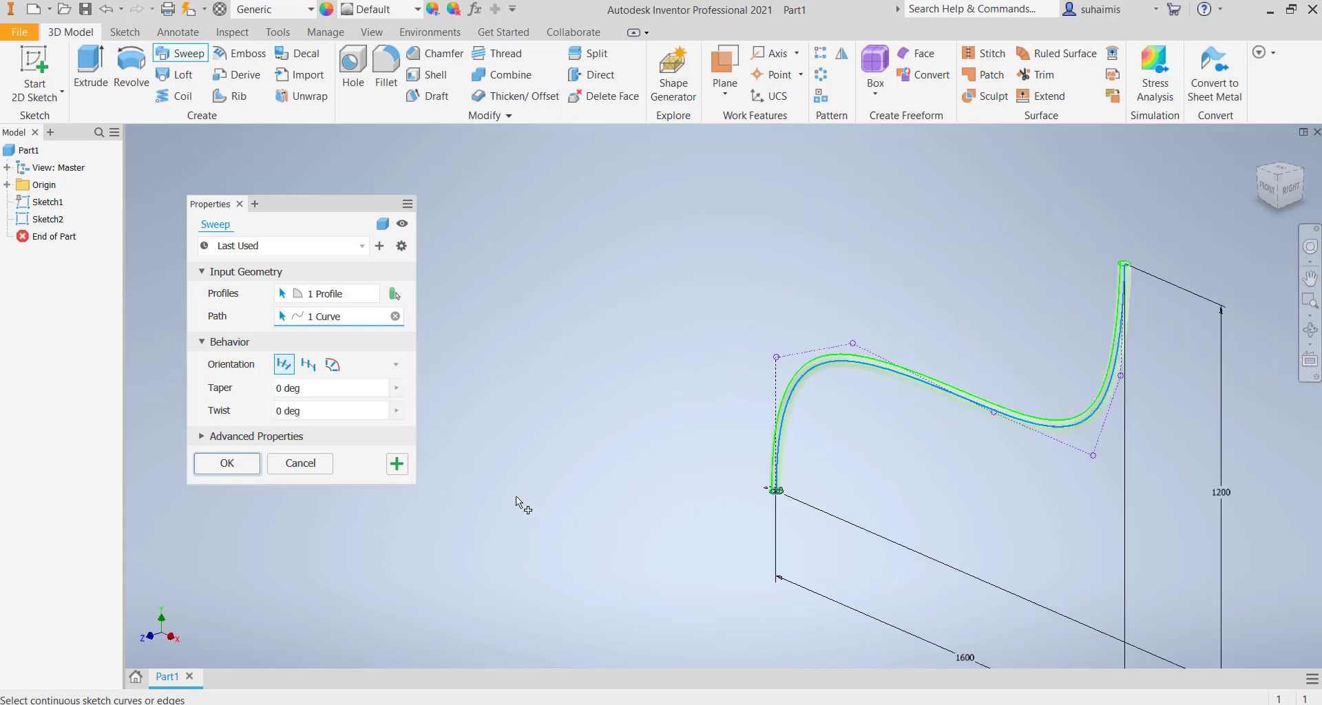
left_click(228, 464)
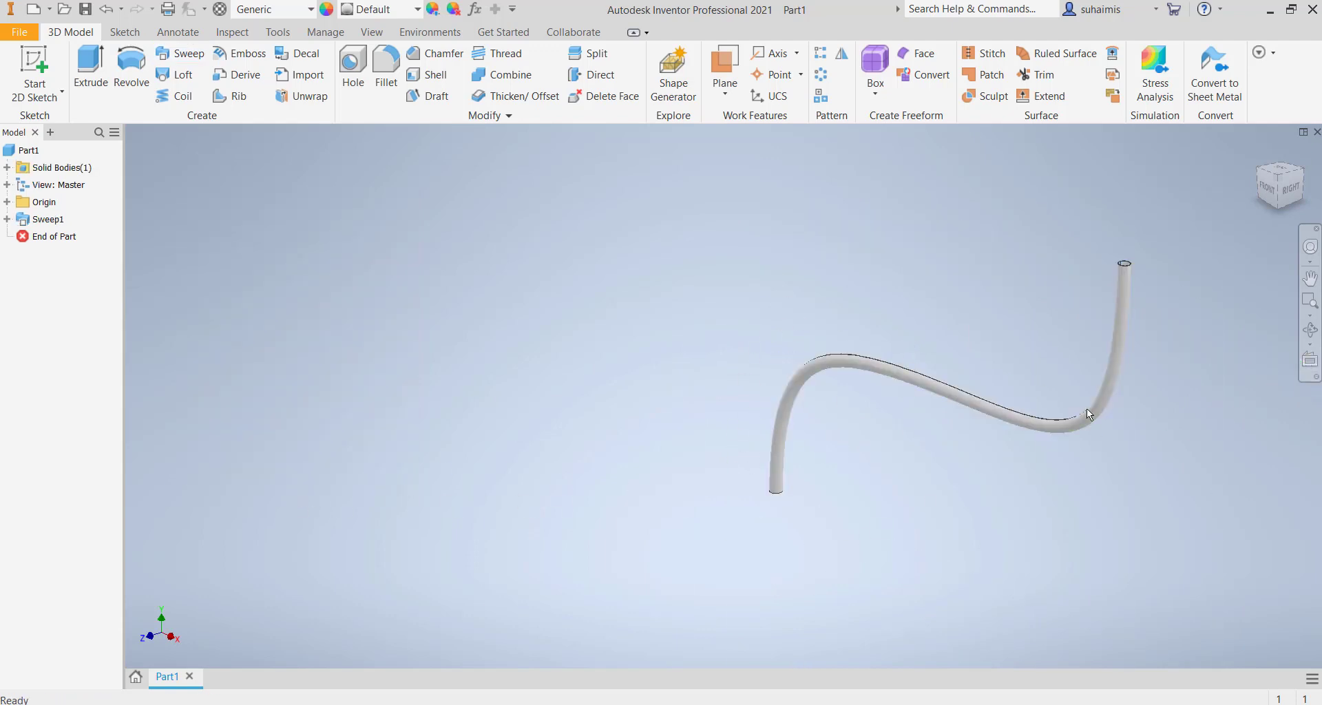
- Examine the hollow upper end of the swept tube up close
left_click(1310, 330)
left_click_drag(1092, 320, 1120, 302)
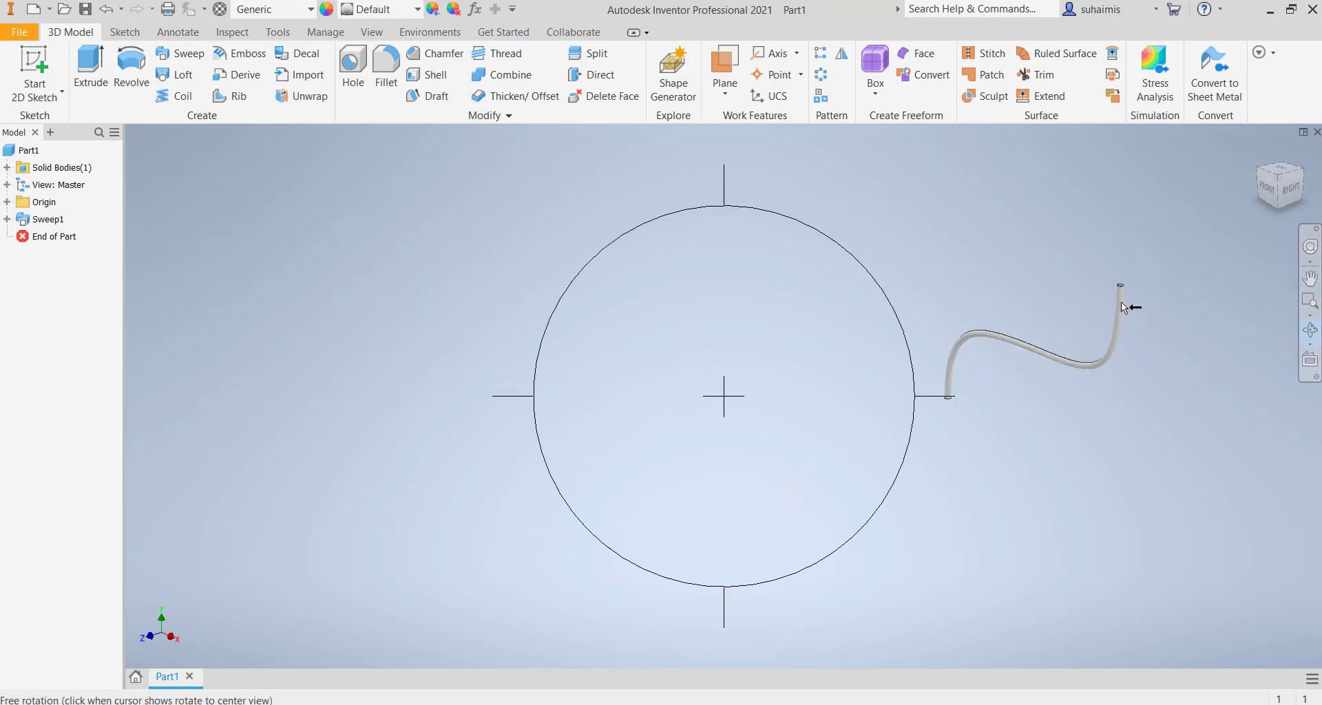
scroll(1121, 302, "down", 5)
scroll(1104, 278, "down", 3)
middle_click_drag(1106, 271, 856, 419)
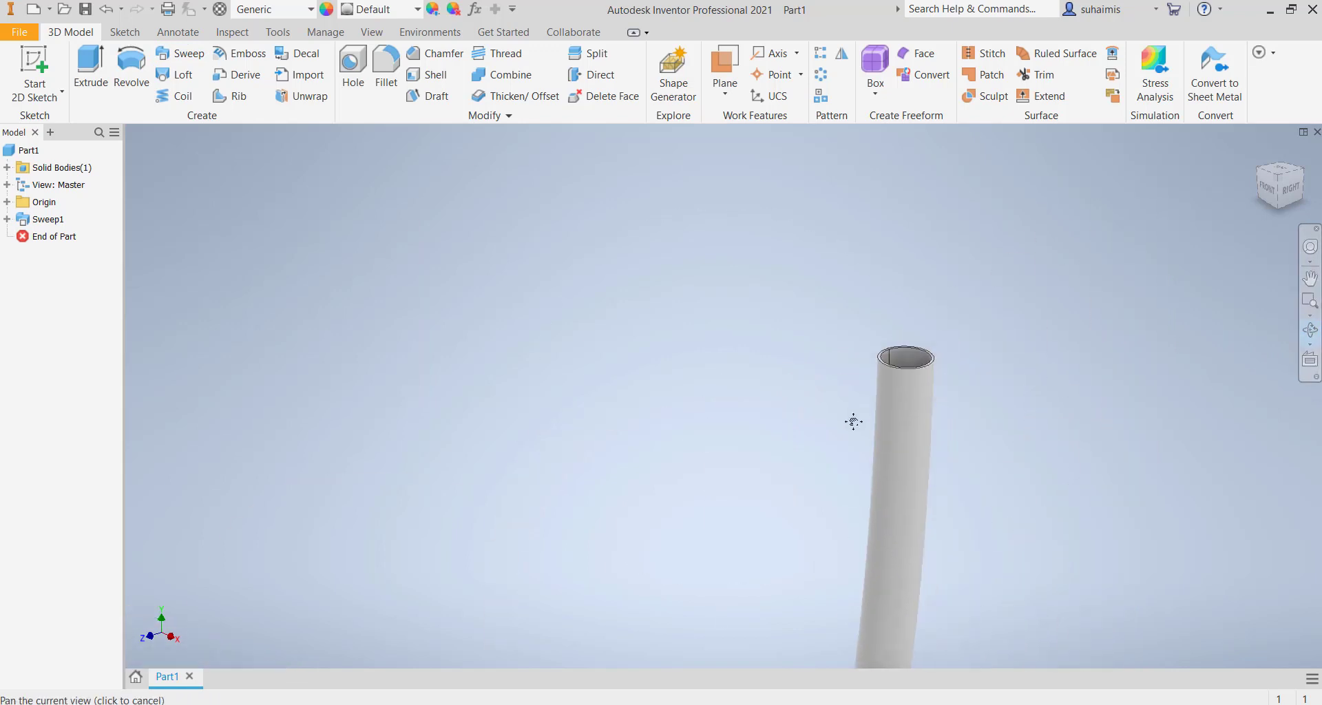
scroll(885, 369, "down", 5)
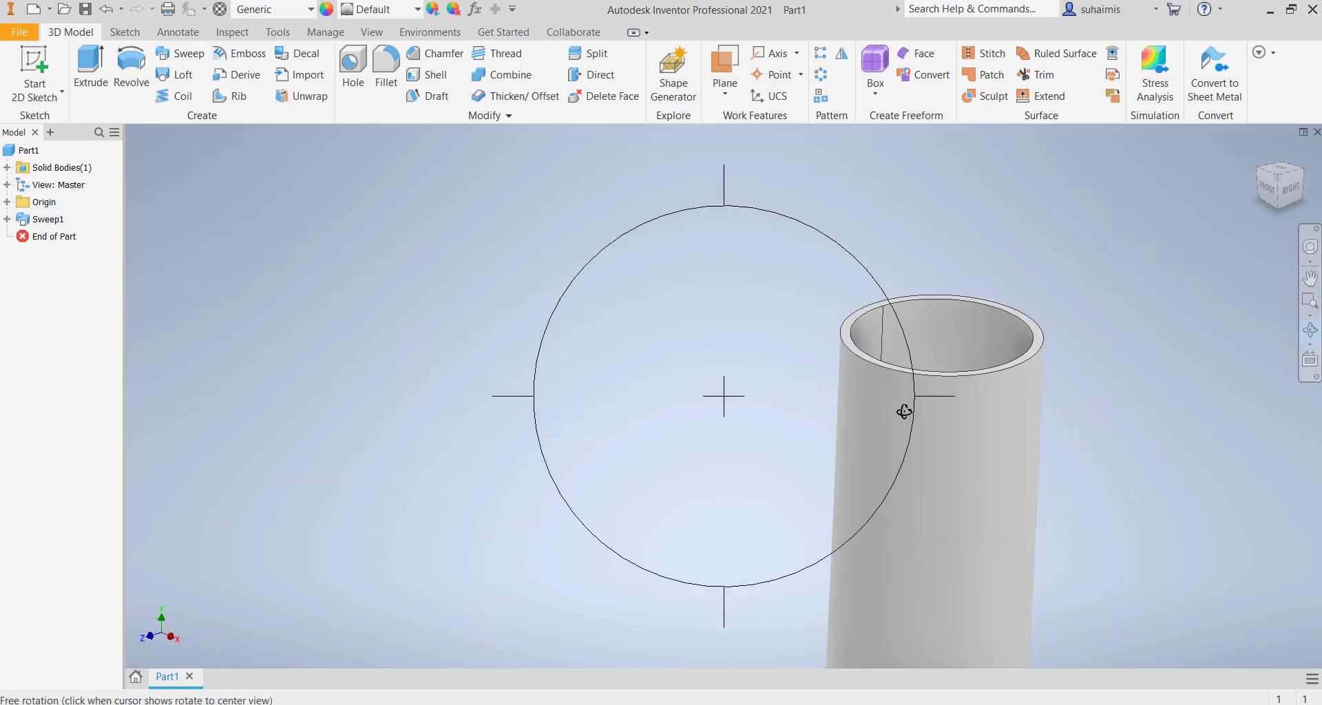
left_click_drag(856, 420, 941, 375)
- Orbit around the tube to inspect its underside and lower open end, then restore the home view
scroll(749, 443, "up", 3)
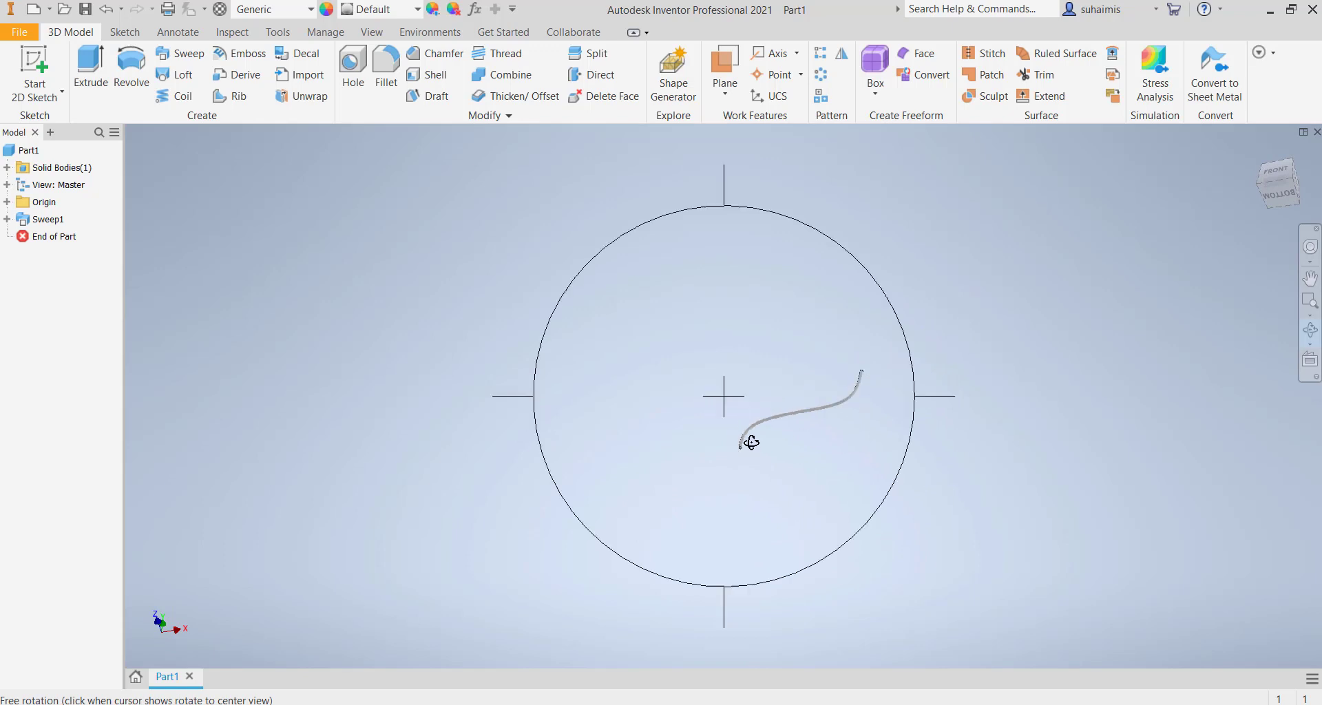
scroll(760, 435, "down", 6)
left_click_drag(771, 486, 792, 380)
scroll(792, 379, "up", 3)
scroll(806, 378, "down", 2)
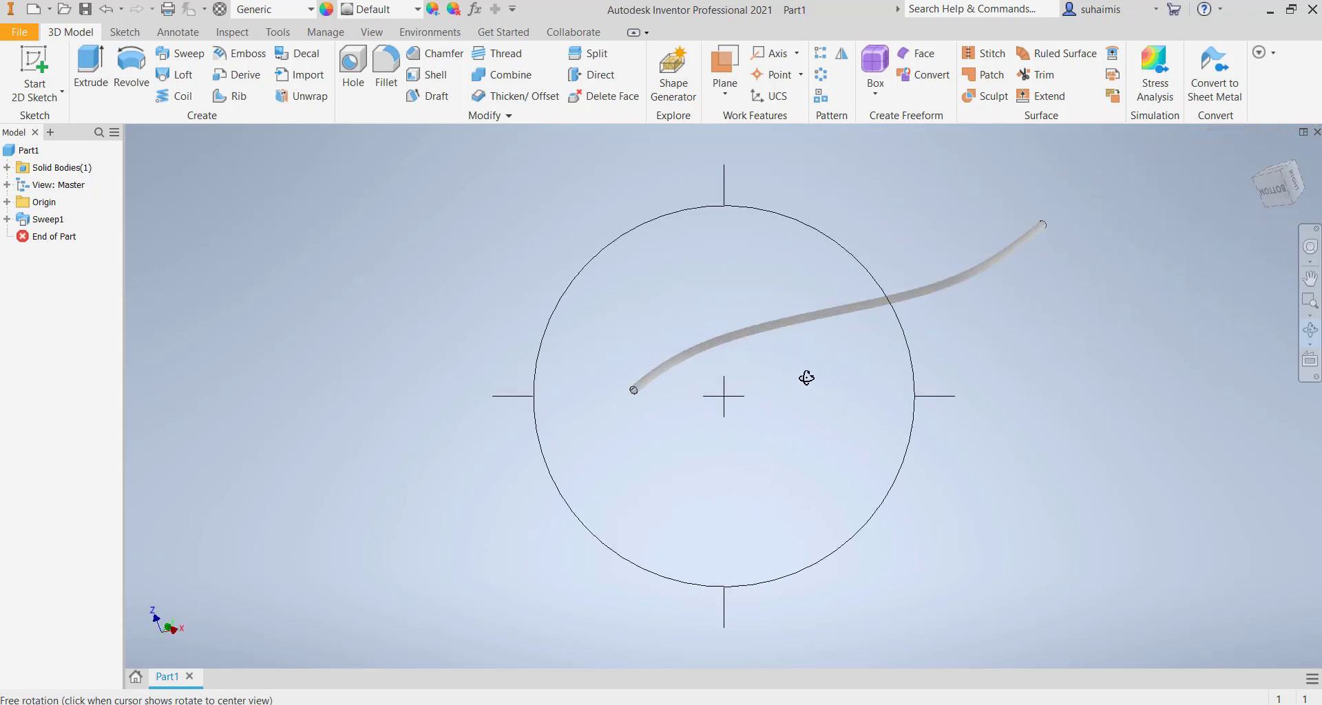
scroll(797, 370, "down", 3)
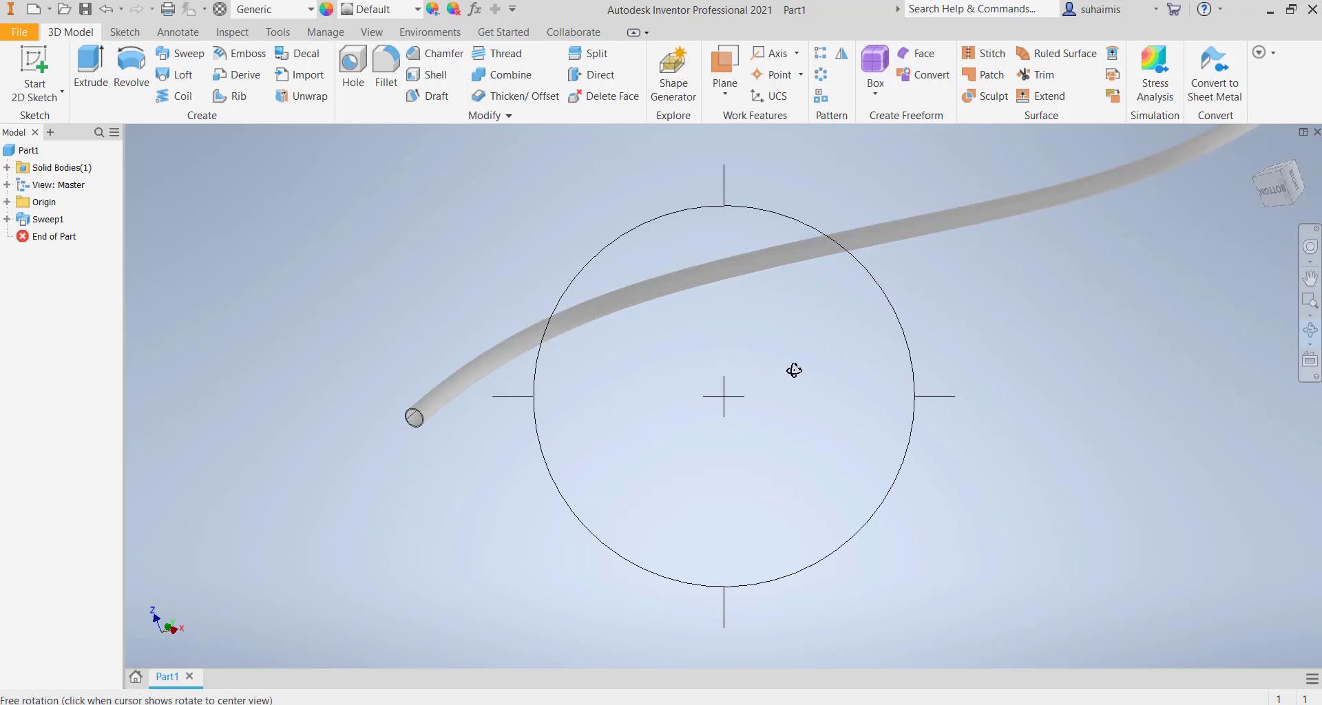
right_click(793, 370)
left_click(830, 381)
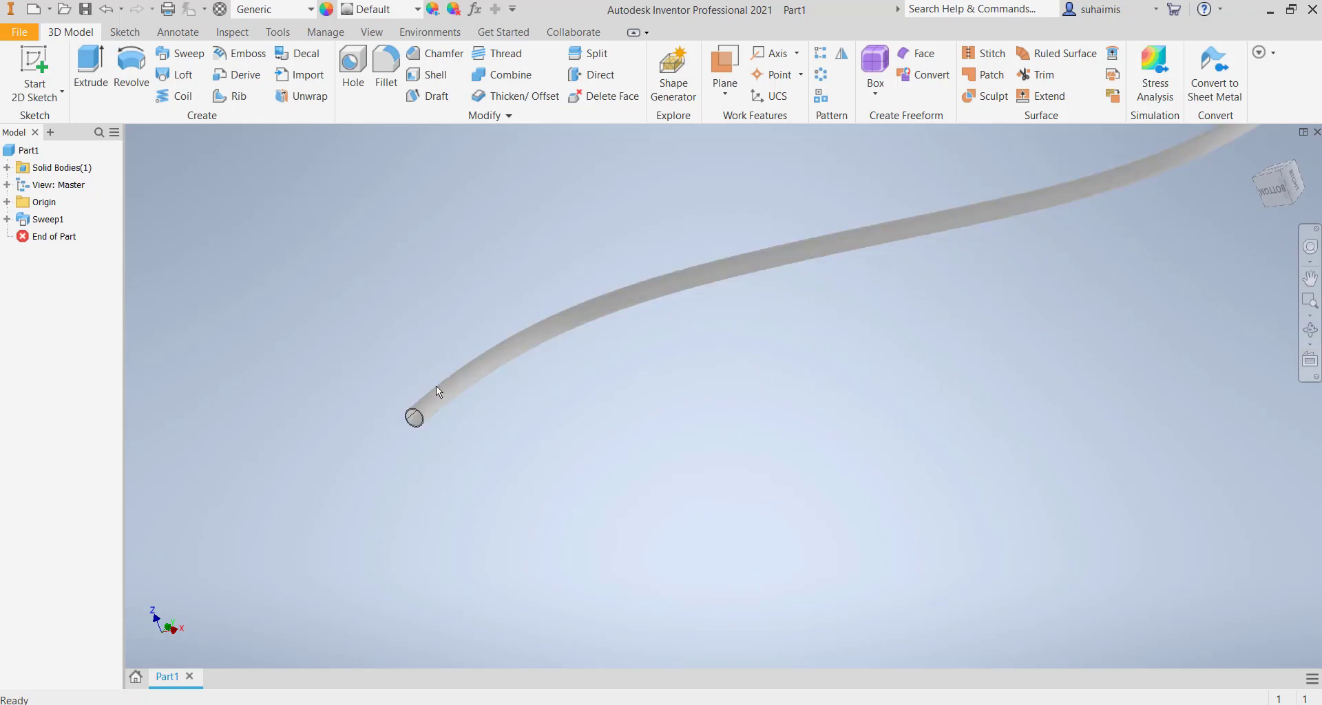
scroll(660, 431, "down", 5)
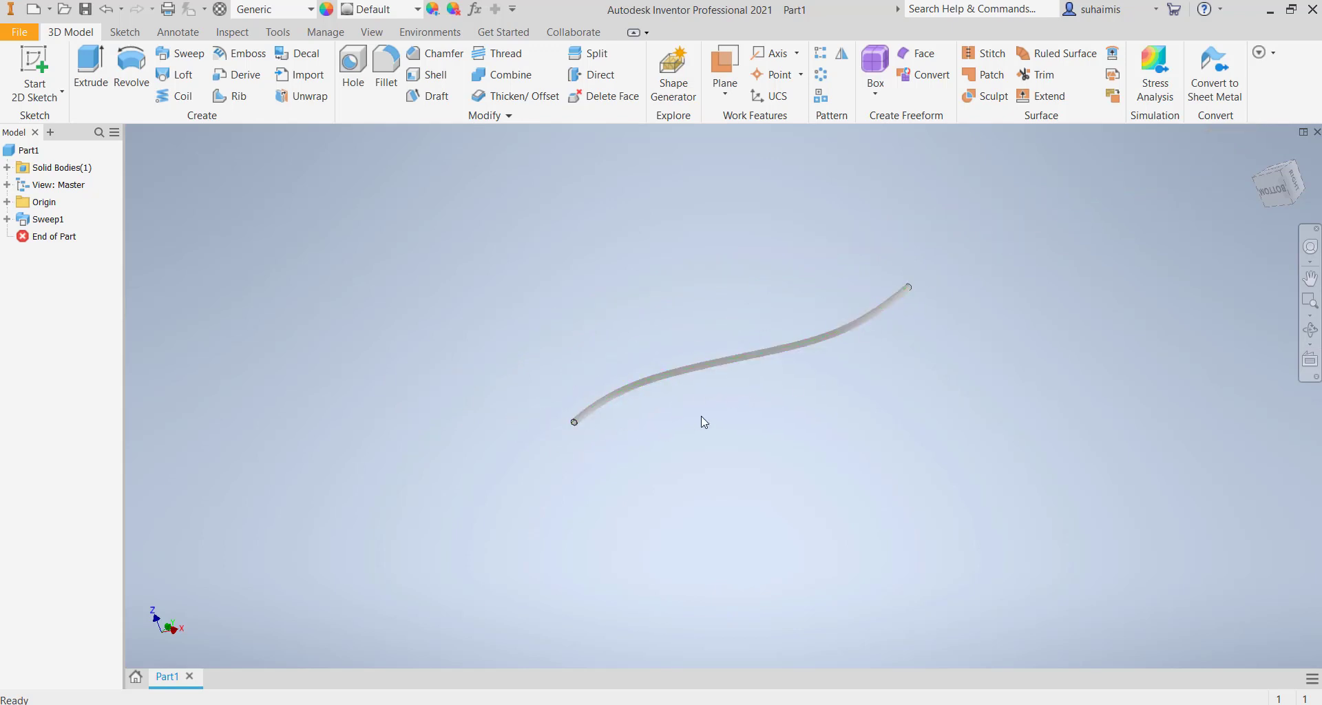
left_click(1259, 153)
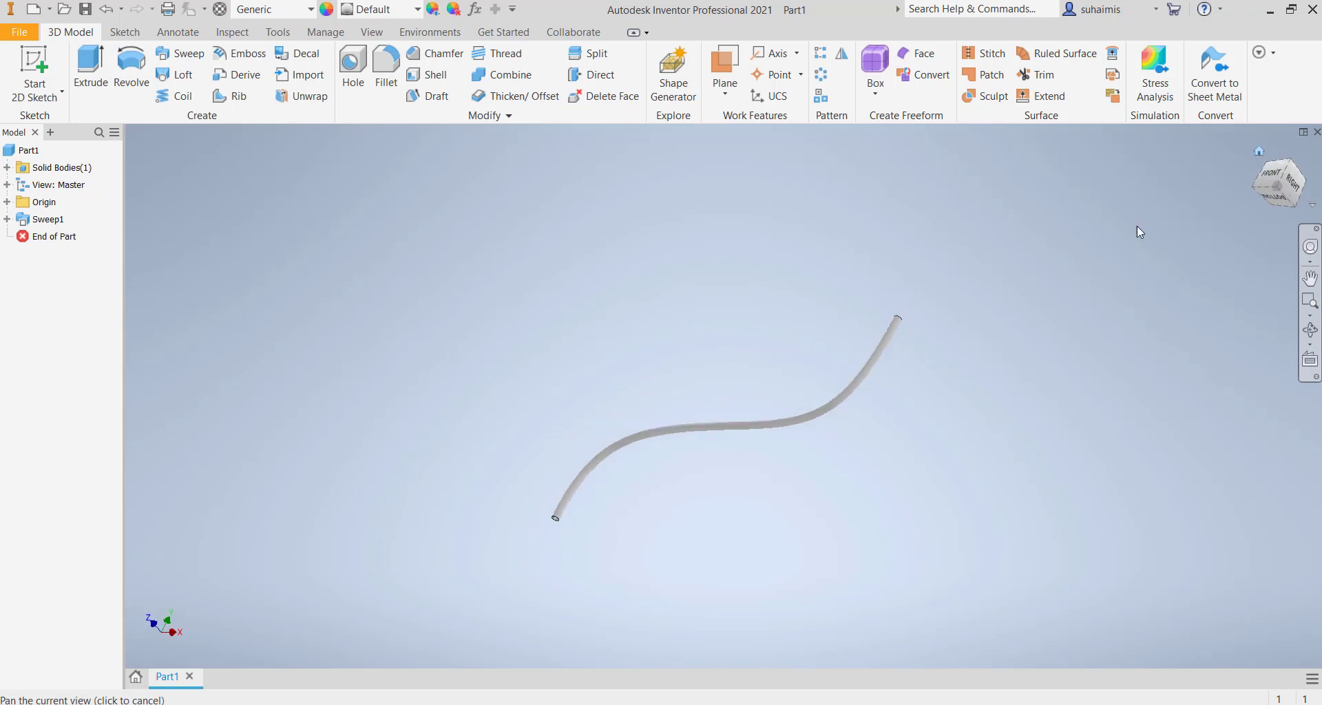